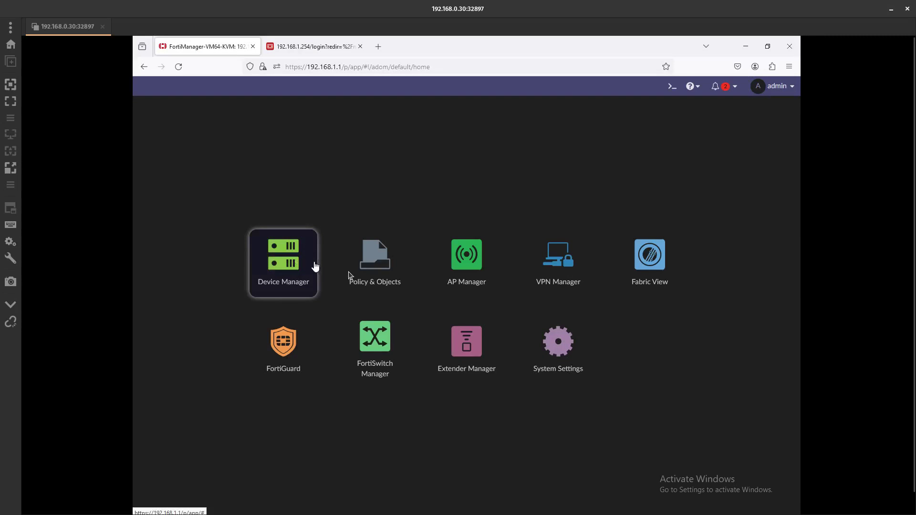
Step: Open the Firewall Policy of the FW1 policy package in Policy & Objects
{"action": "left_click", "coordinate": [373, 266]}
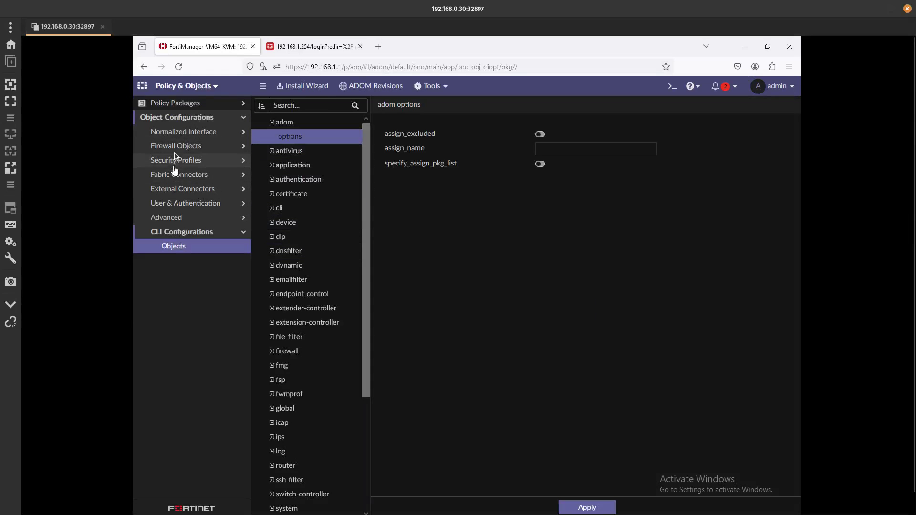
{"action": "left_click", "coordinate": [194, 102]}
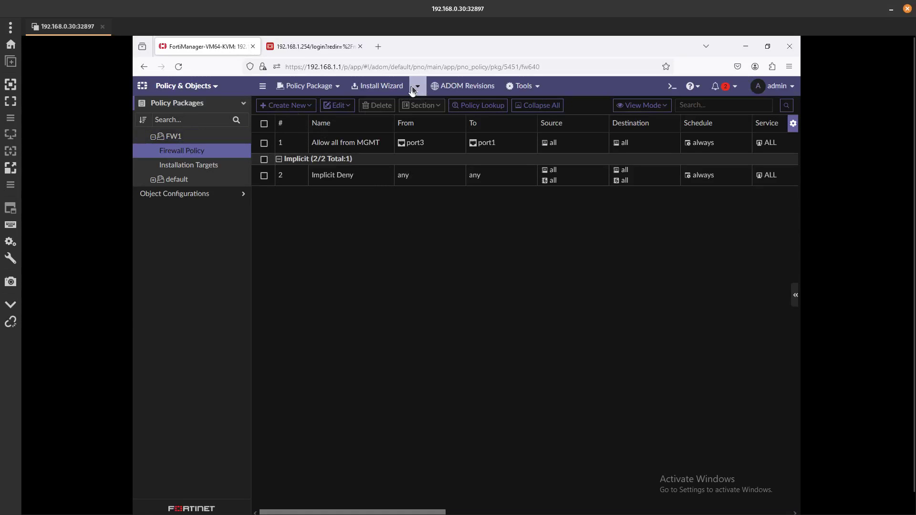
Step: Re-install the FW1 policy package to device FW1 and proceed past validation
{"action": "left_click", "coordinate": [412, 86]}
{"action": "left_click", "coordinate": [422, 106]}
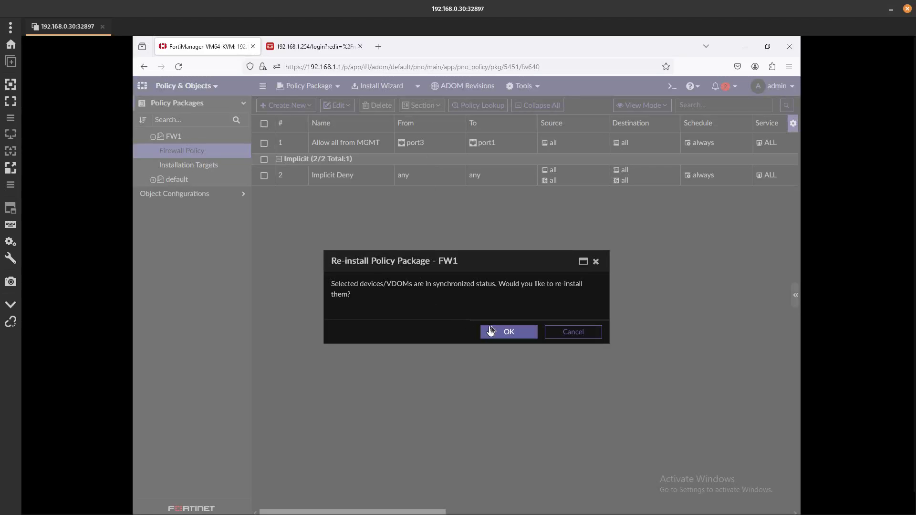
{"action": "left_click", "coordinate": [491, 326]}
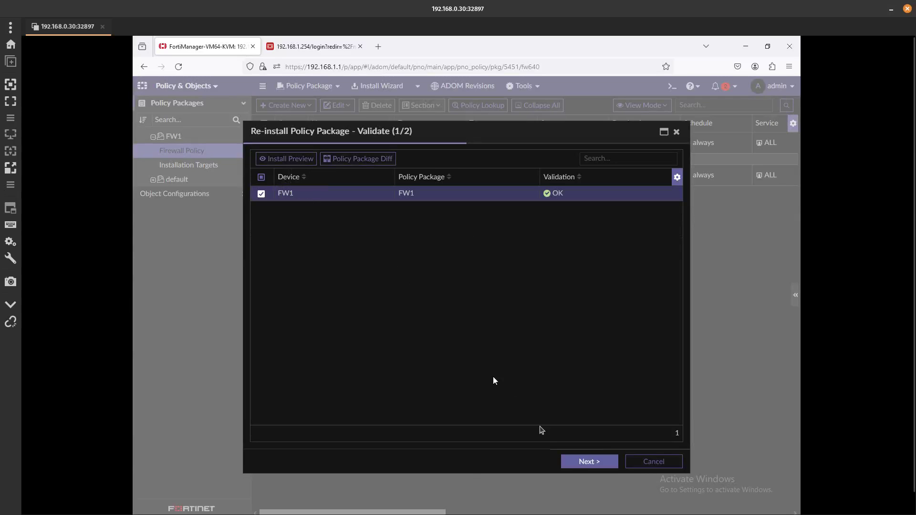
{"action": "left_click", "coordinate": [571, 463]}
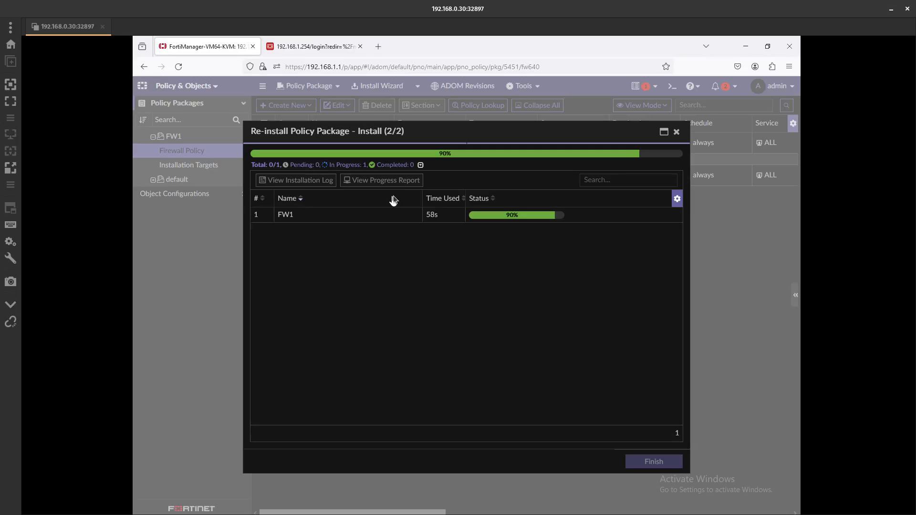
Step: Open FW1's installation log and highlight the vpn certificate ca commands and empty-ca errors
{"action": "left_click", "coordinate": [328, 214]}
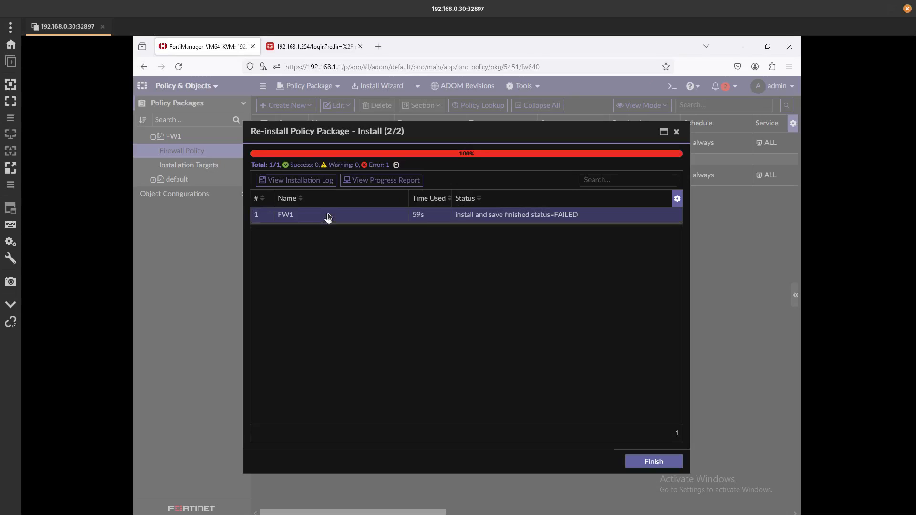
{"action": "left_click", "coordinate": [326, 181]}
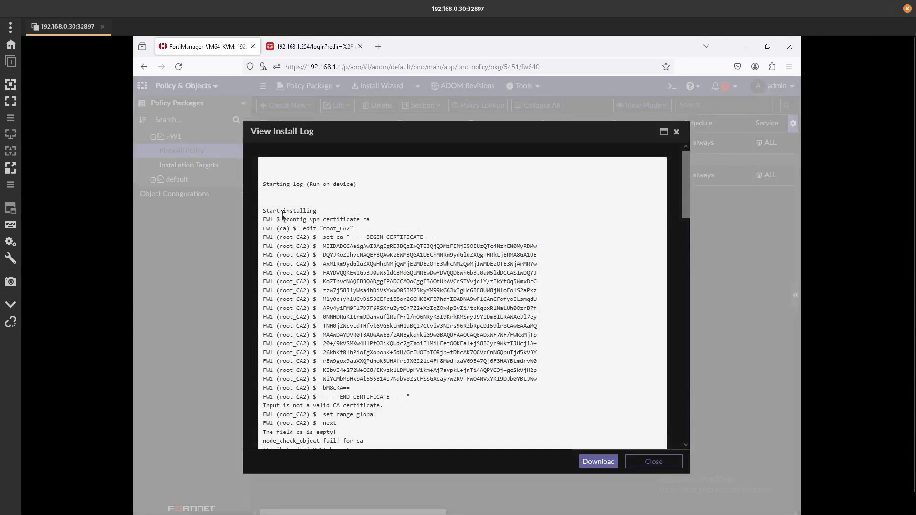
{"action": "left_click_drag", "start_coordinate": [263, 212], "coordinate": [305, 220]}
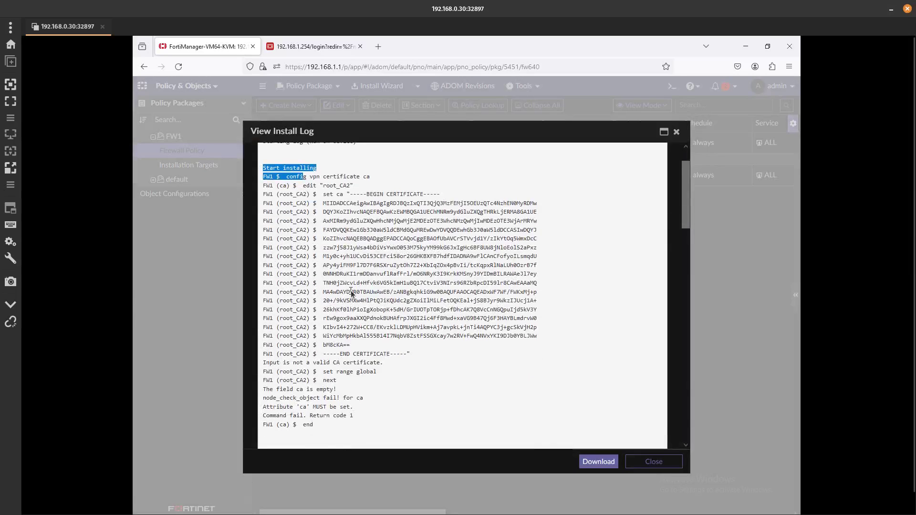
{"action": "left_click_drag", "start_coordinate": [371, 220], "coordinate": [283, 211]}
{"action": "scroll", "coordinate": [352, 277], "scroll_direction": "down", "scroll_amount": 6}
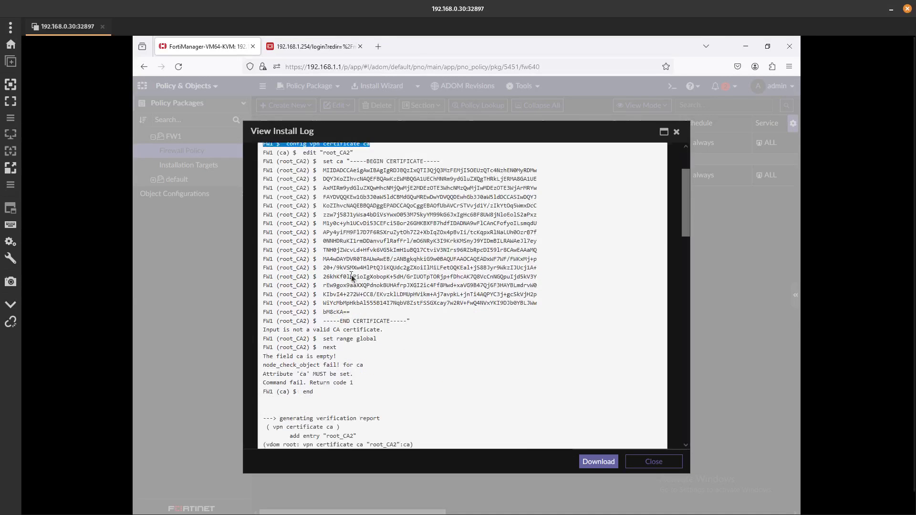
{"action": "left_click_drag", "start_coordinate": [363, 284], "coordinate": [266, 265]}
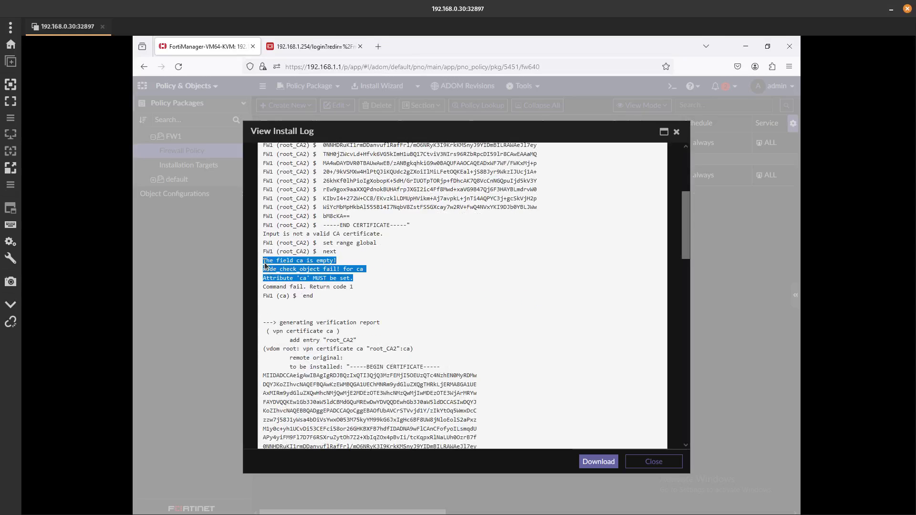
{"action": "left_click_drag", "start_coordinate": [348, 287], "coordinate": [271, 287]}
Step: Highlight root_CA2 and its failed certificate errors, scroll to 'install failed', and close the log
{"action": "left_click", "coordinate": [298, 279]}
{"action": "scroll", "coordinate": [298, 280], "scroll_direction": "up", "scroll_amount": 6}
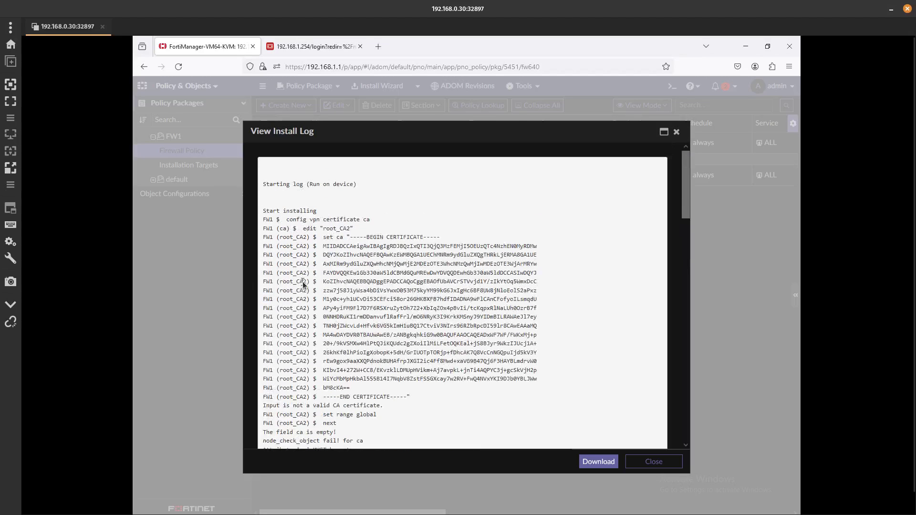
{"action": "double_click", "coordinate": [324, 231]}
{"action": "scroll", "coordinate": [371, 377], "scroll_direction": "down", "scroll_amount": 5}
{"action": "scroll", "coordinate": [372, 377], "scroll_direction": "down", "scroll_amount": 5}
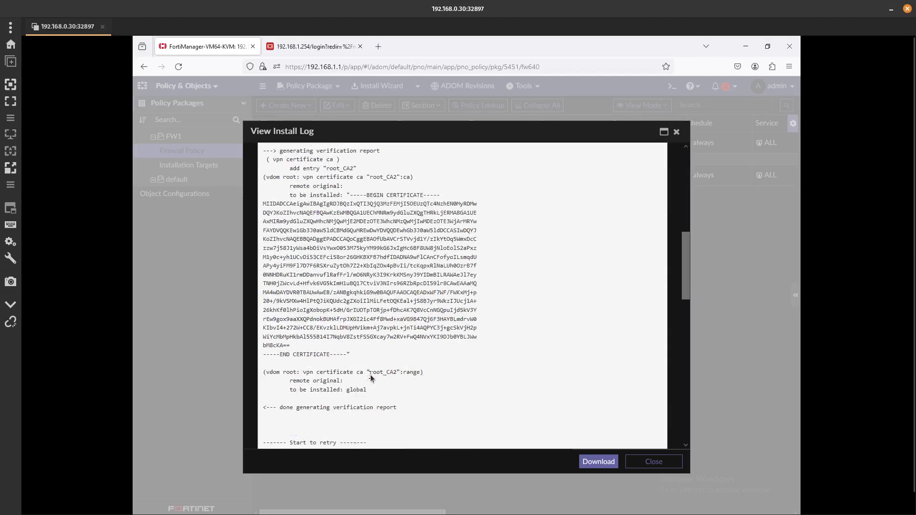
{"action": "scroll", "coordinate": [371, 377], "scroll_direction": "down", "scroll_amount": 8}
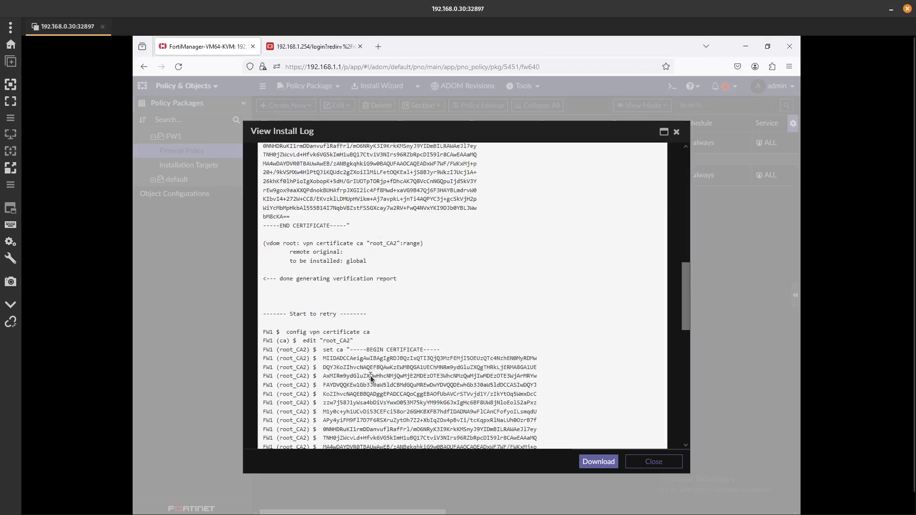
{"action": "scroll", "coordinate": [371, 378], "scroll_direction": "down", "scroll_amount": 3}
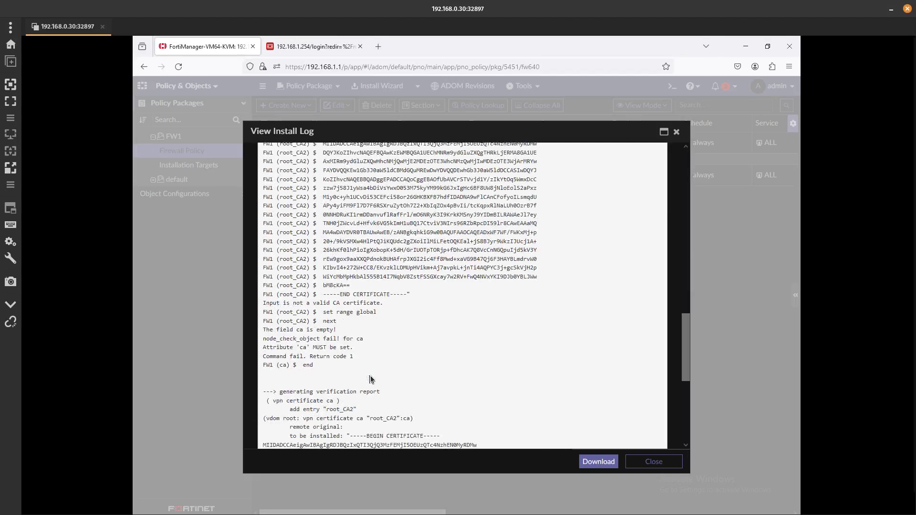
{"action": "left_click_drag", "start_coordinate": [353, 357], "coordinate": [265, 318]}
{"action": "left_click", "coordinate": [379, 344]}
{"action": "scroll", "coordinate": [337, 389], "scroll_direction": "down", "scroll_amount": 5}
{"action": "scroll", "coordinate": [320, 382], "scroll_direction": "down", "scroll_amount": 3}
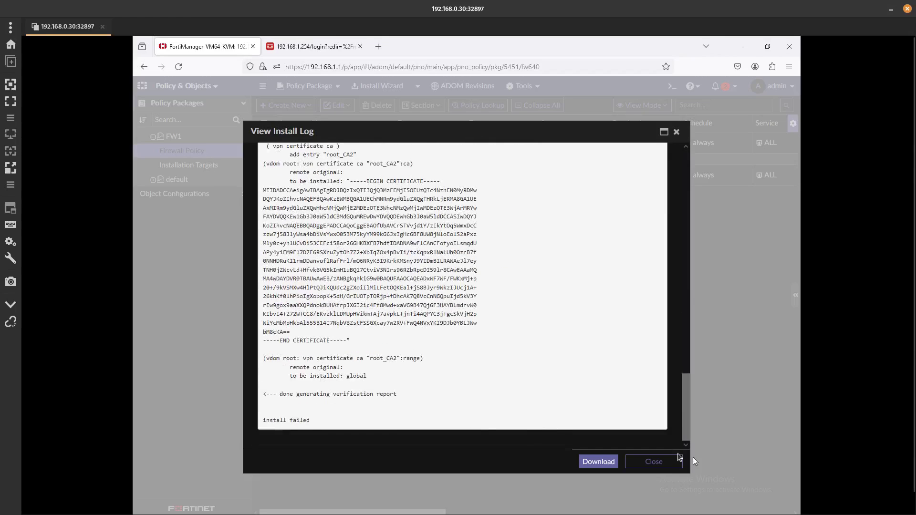
{"action": "left_click", "coordinate": [662, 462]}
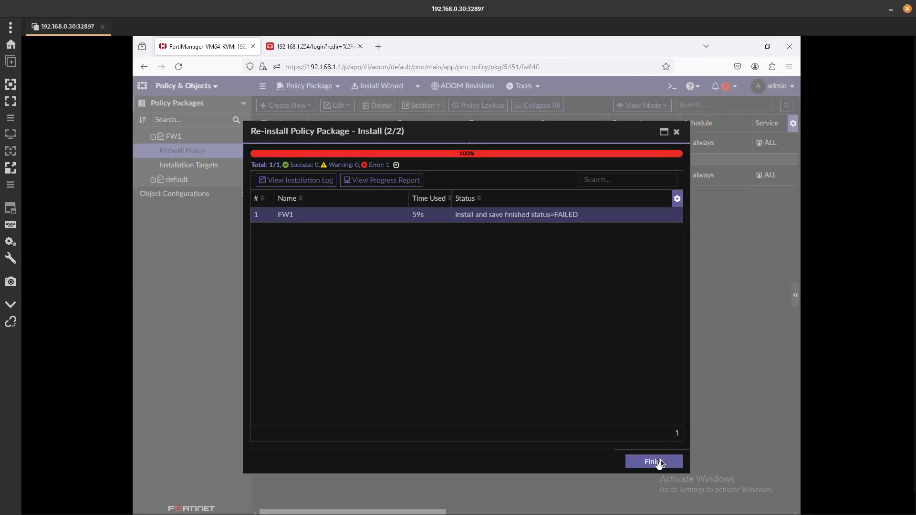
Step: Dismiss the re-install results and search the CLI Configurations objects for 'vp'
{"action": "left_click", "coordinate": [658, 461]}
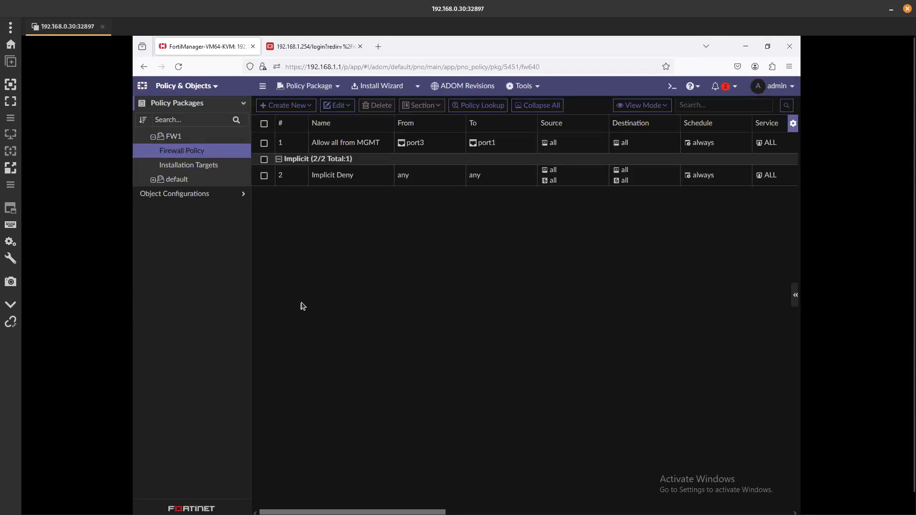
{"action": "left_click", "coordinate": [210, 194]}
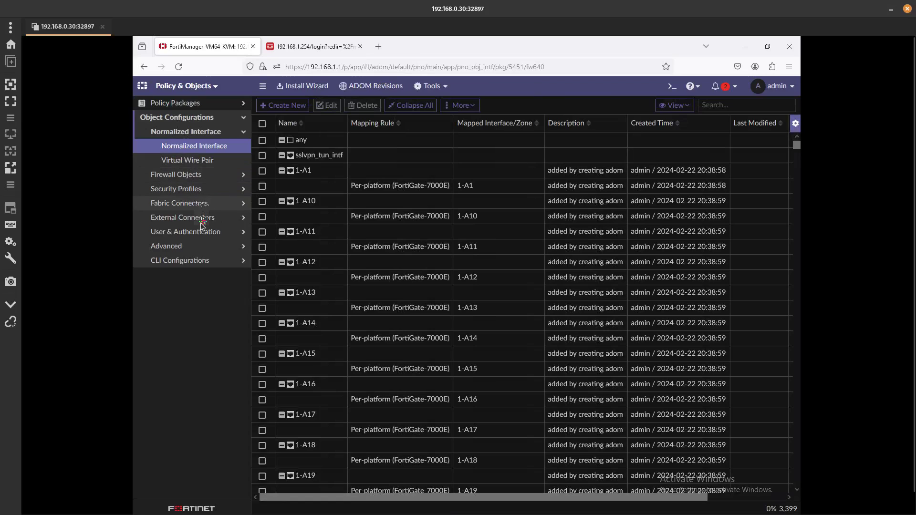
{"action": "left_click", "coordinate": [194, 260]}
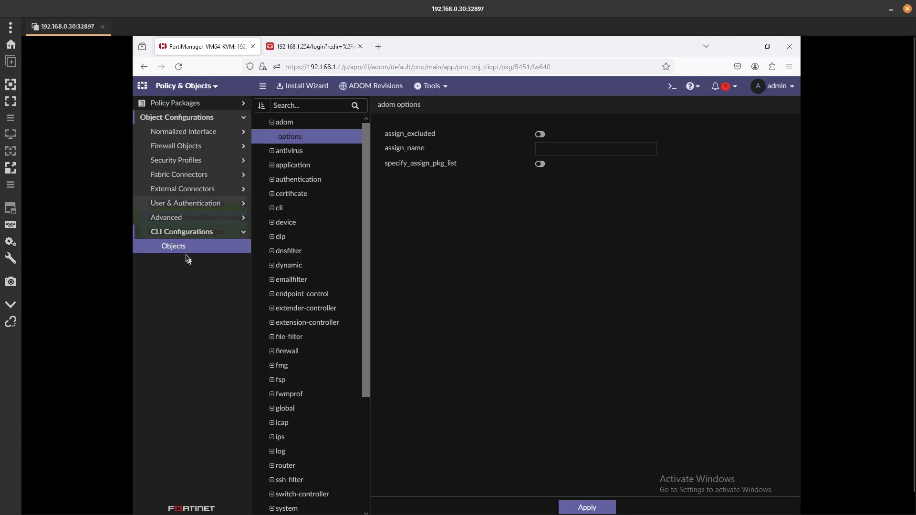
{"action": "left_click", "coordinate": [295, 105]}
{"action": "type", "text": "vpn"}
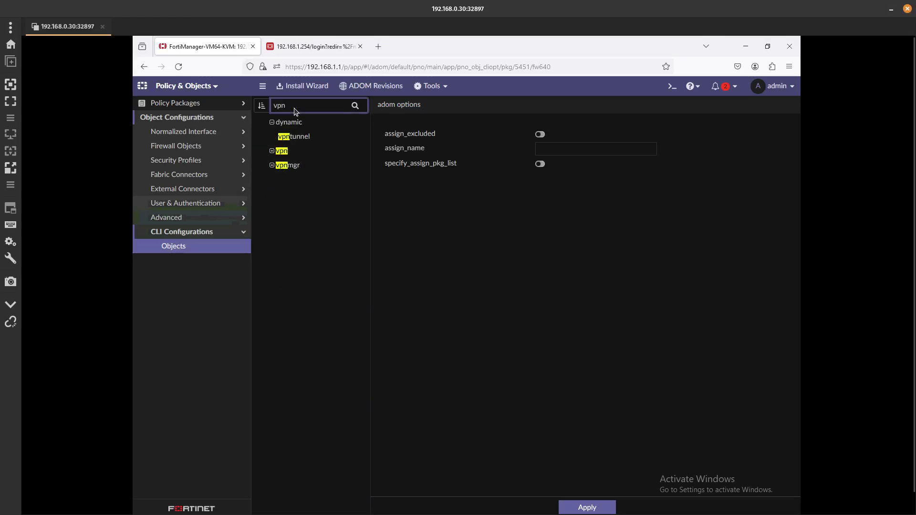
Step: Delete root_CA2 from the vpn > certificate > ca objects
{"action": "left_click", "coordinate": [283, 150]}
{"action": "left_click", "coordinate": [277, 165]}
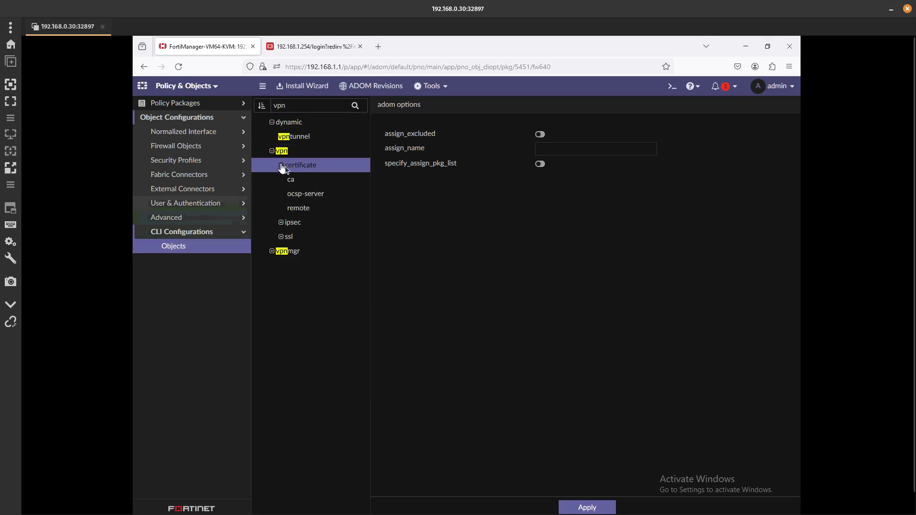
{"action": "left_click", "coordinate": [292, 181]}
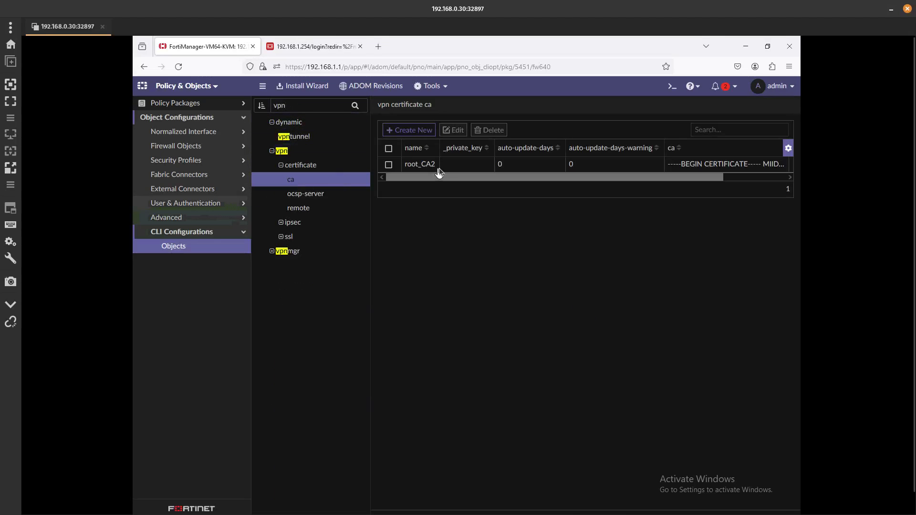
{"action": "left_click", "coordinate": [437, 170]}
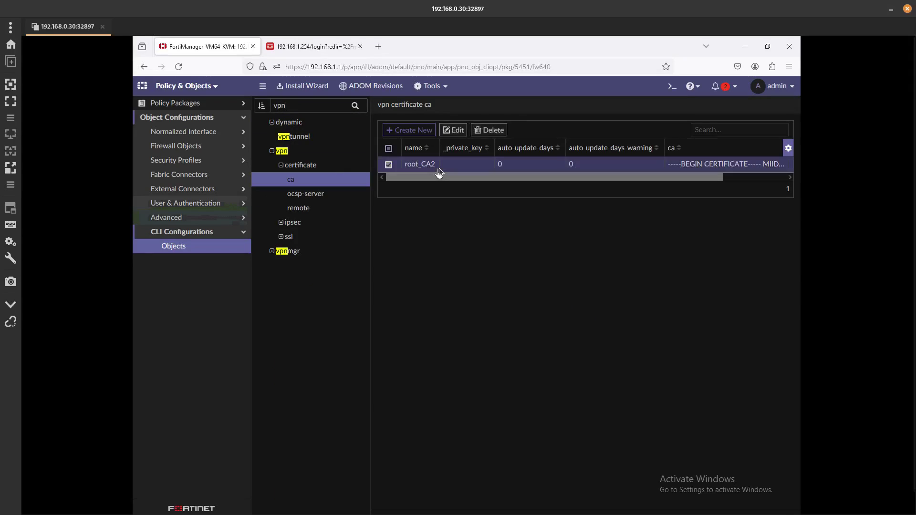
{"action": "left_click", "coordinate": [490, 131]}
{"action": "left_click", "coordinate": [509, 333]}
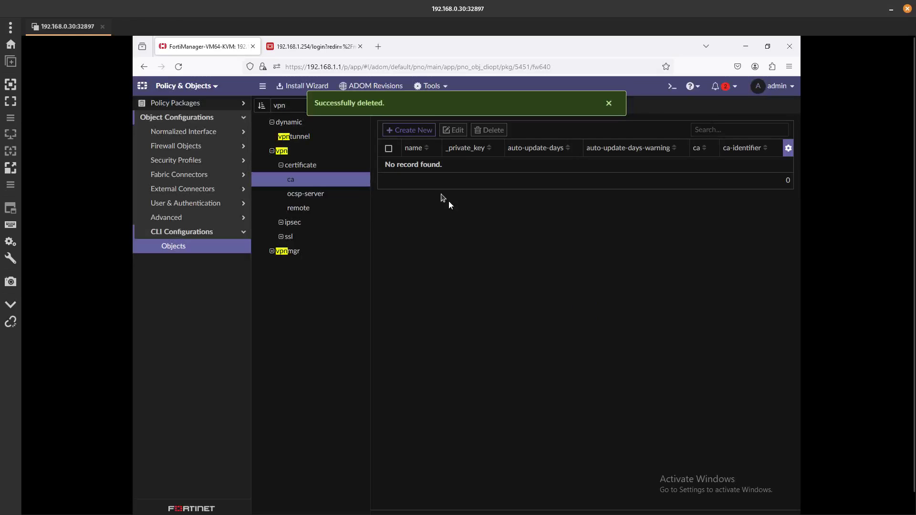
Step: Re-install the FW1 policy package again and select FW1's failed install result
{"action": "left_click", "coordinate": [205, 105]}
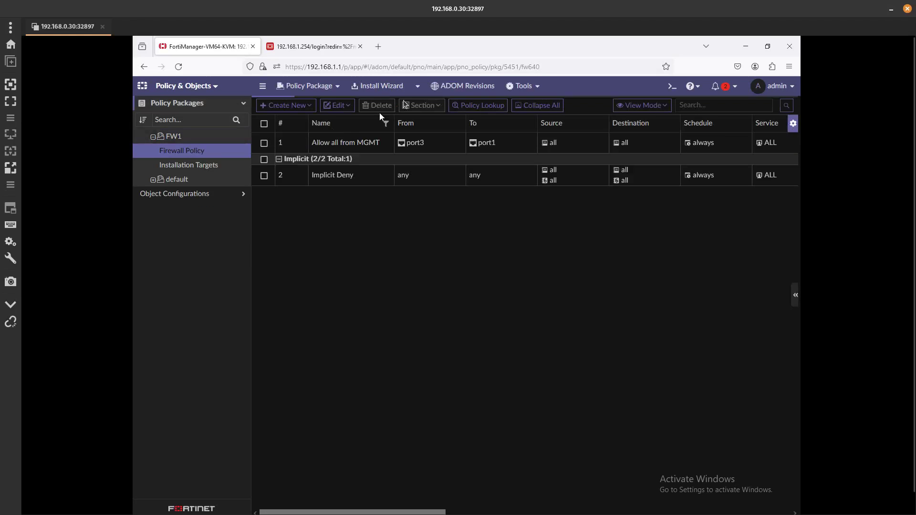
{"action": "left_click", "coordinate": [412, 91]}
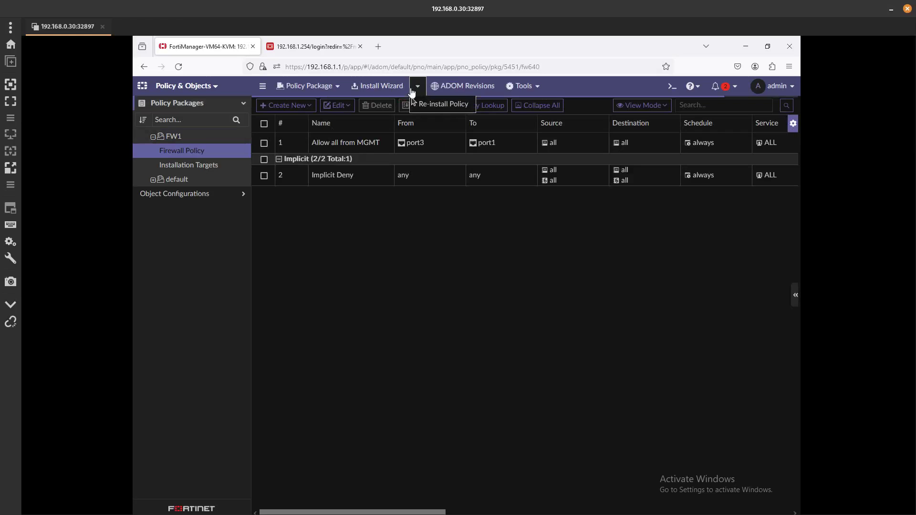
{"action": "left_click", "coordinate": [452, 103]}
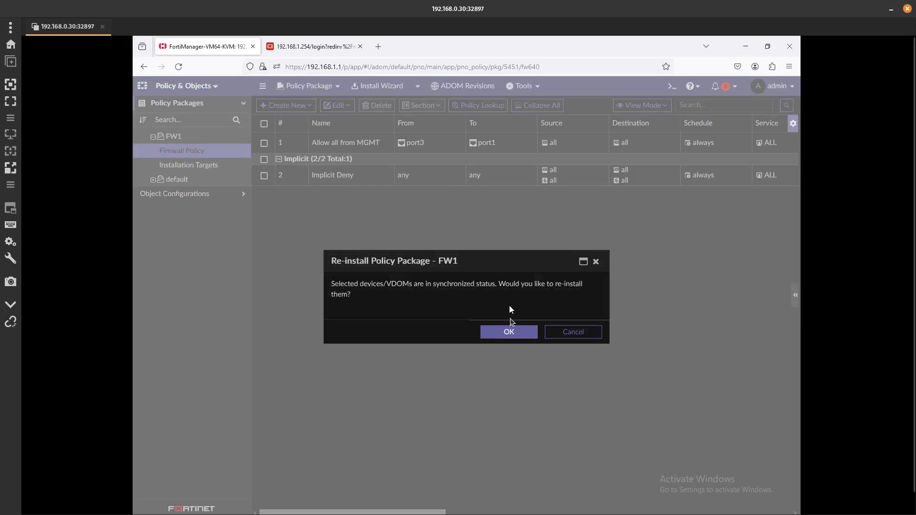
{"action": "left_click", "coordinate": [500, 333]}
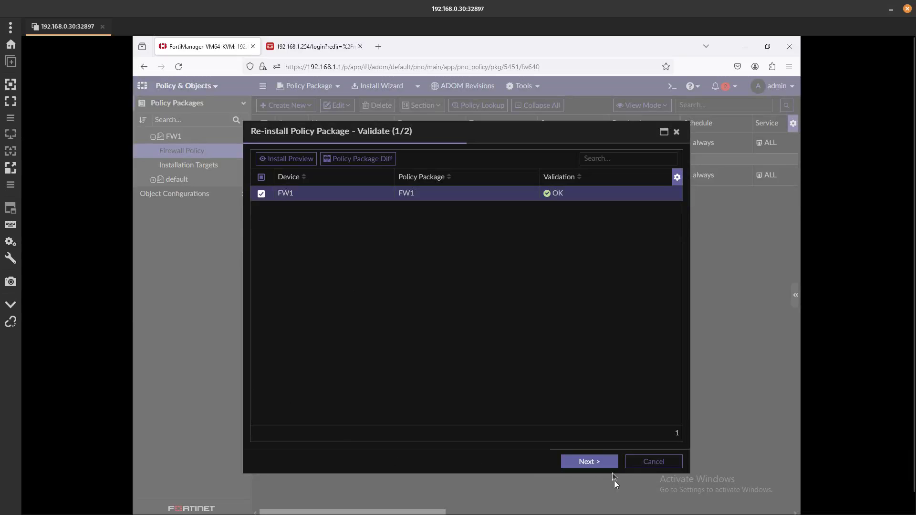
{"action": "left_click", "coordinate": [589, 462]}
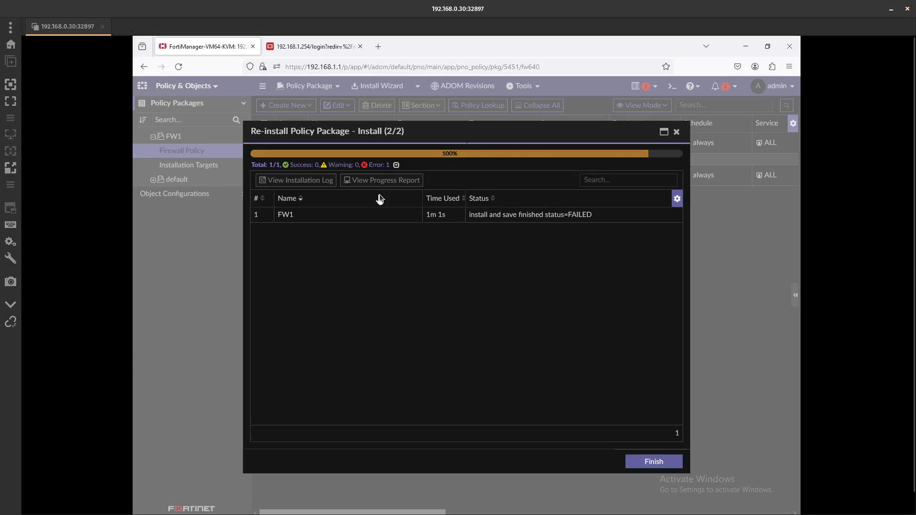
{"action": "left_click", "coordinate": [352, 218]}
Step: Review the root_CA2 'ca MUST be set' errors in FW1's install log, then close log and results
{"action": "left_click", "coordinate": [313, 180]}
{"action": "scroll", "coordinate": [421, 317], "scroll_direction": "down", "scroll_amount": 5}
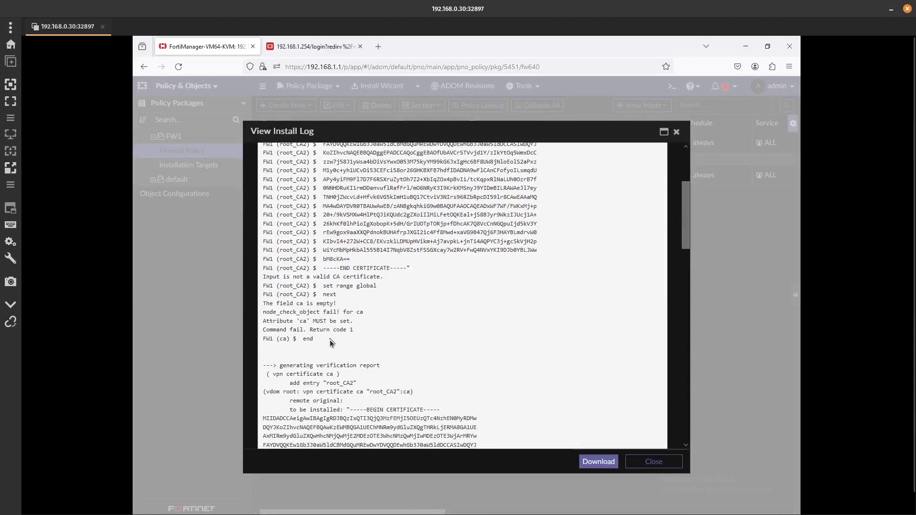
{"action": "left_click_drag", "start_coordinate": [330, 342], "coordinate": [263, 286]}
{"action": "scroll", "coordinate": [342, 361], "scroll_direction": "down", "scroll_amount": 3}
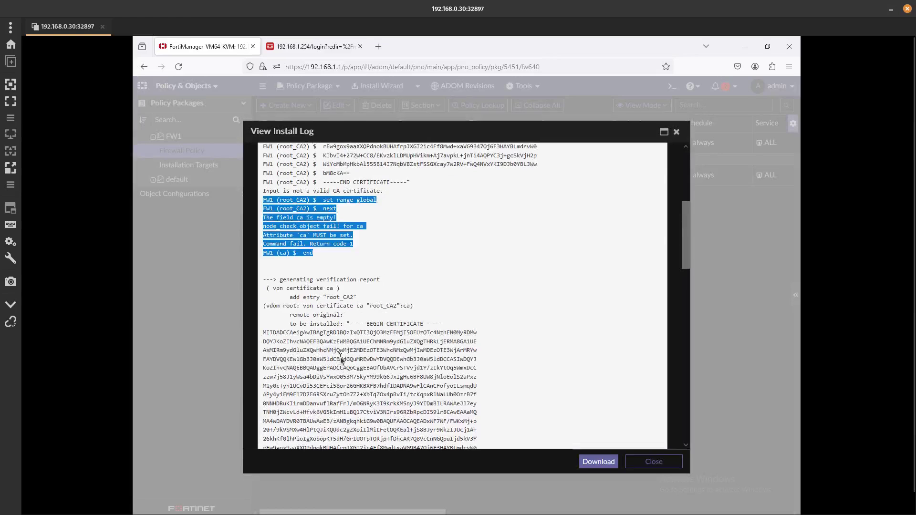
{"action": "triple_click", "coordinate": [359, 304]}
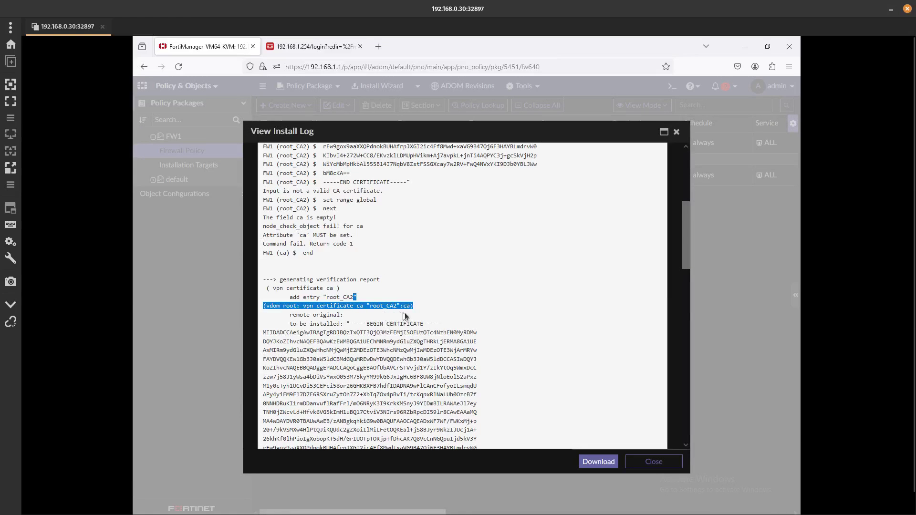
{"action": "left_click", "coordinate": [287, 291]}
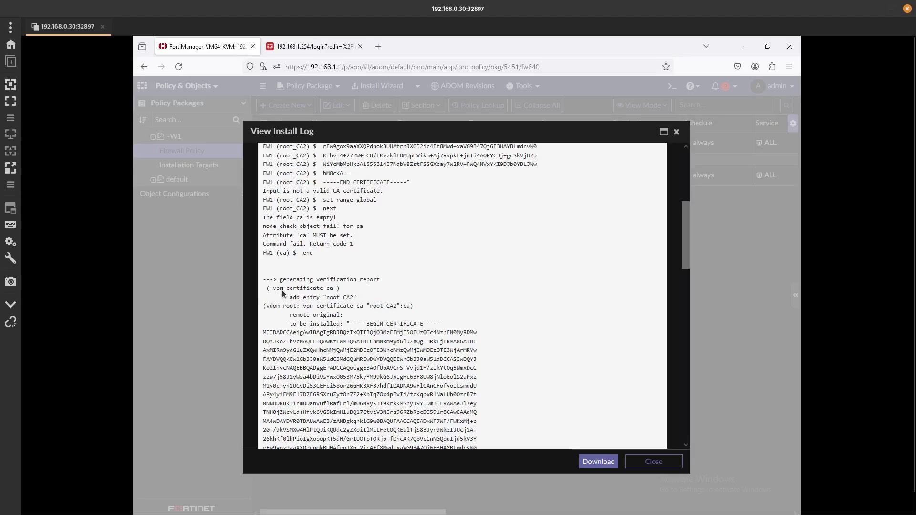
{"action": "scroll", "coordinate": [282, 293], "scroll_direction": "down", "scroll_amount": 14}
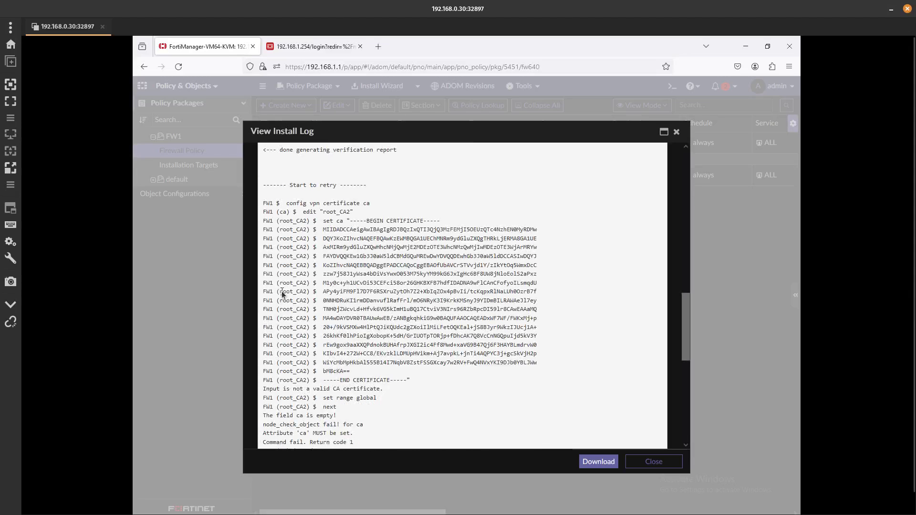
{"action": "scroll", "coordinate": [282, 292], "scroll_direction": "down", "scroll_amount": 10}
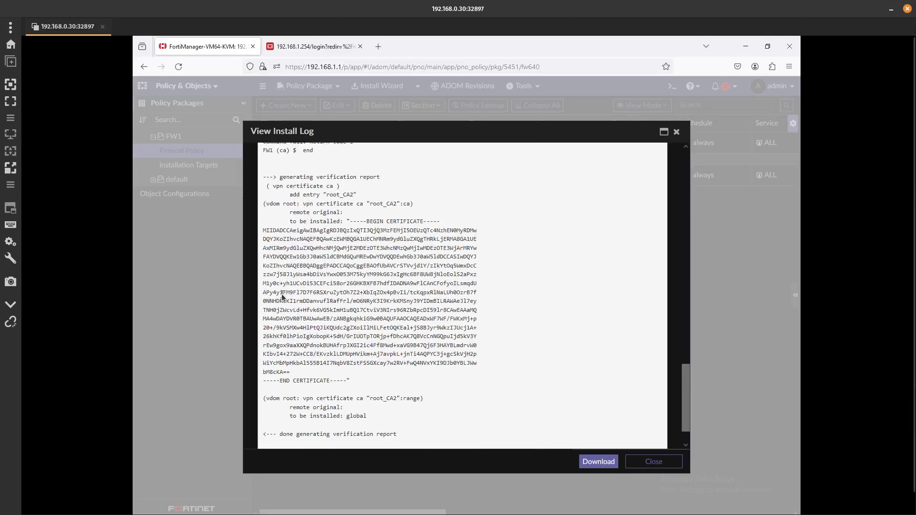
{"action": "left_click", "coordinate": [663, 467]}
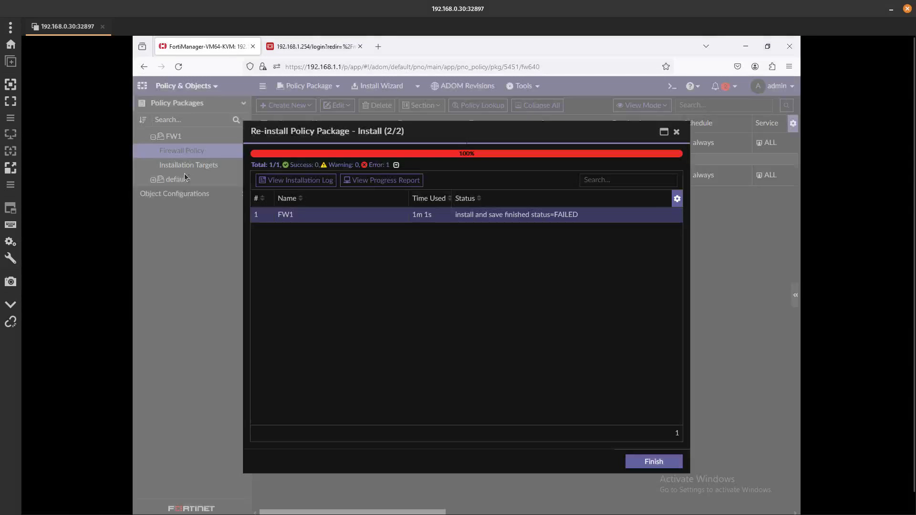
{"action": "left_click", "coordinate": [653, 462]}
Step: Search the CLI objects for 'vpn' and show the empty vpn > certificate > ca list
{"action": "left_click", "coordinate": [172, 193]}
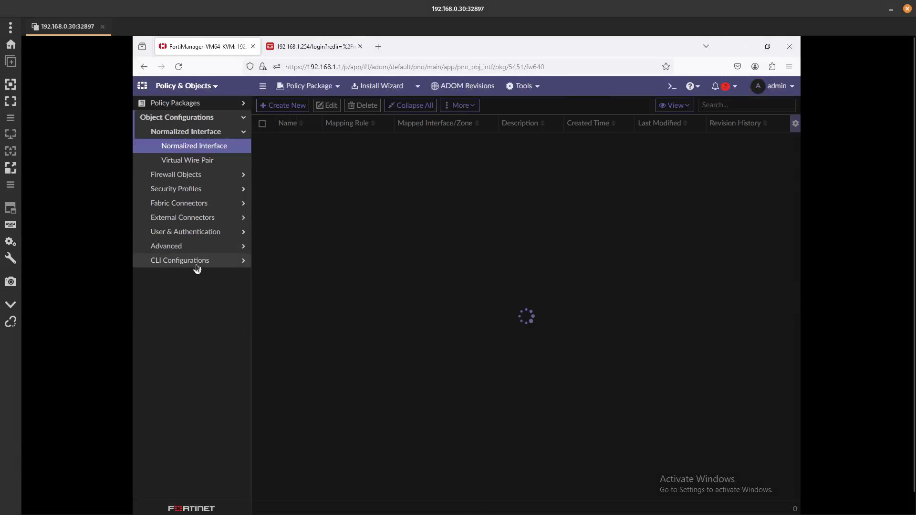
{"action": "left_click", "coordinate": [196, 263]}
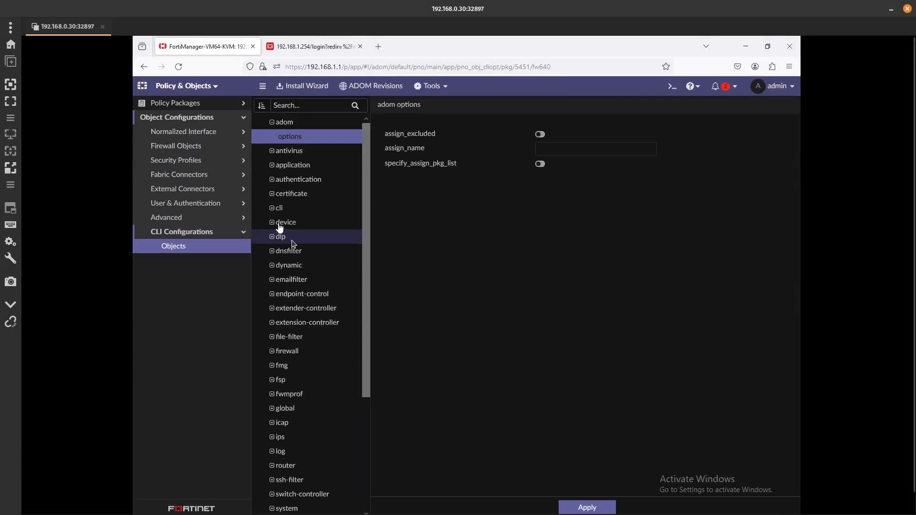
{"action": "left_click", "coordinate": [299, 106]}
{"action": "type", "text": "vpn"}
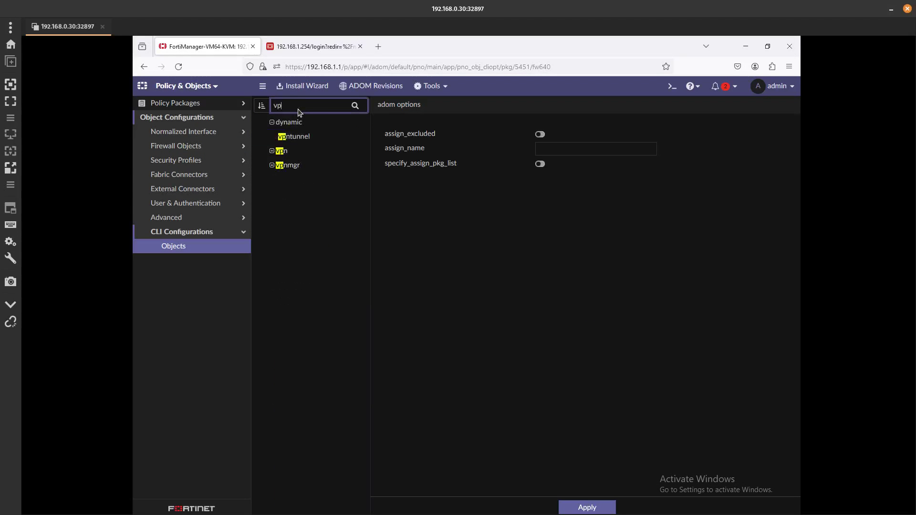
{"action": "left_click", "coordinate": [292, 151]}
{"action": "left_click", "coordinate": [306, 168]}
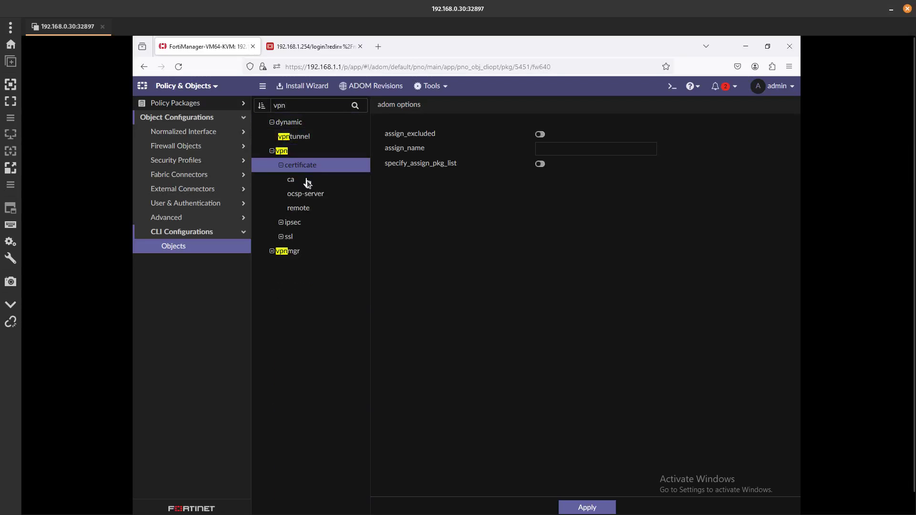
{"action": "left_click", "coordinate": [314, 180]}
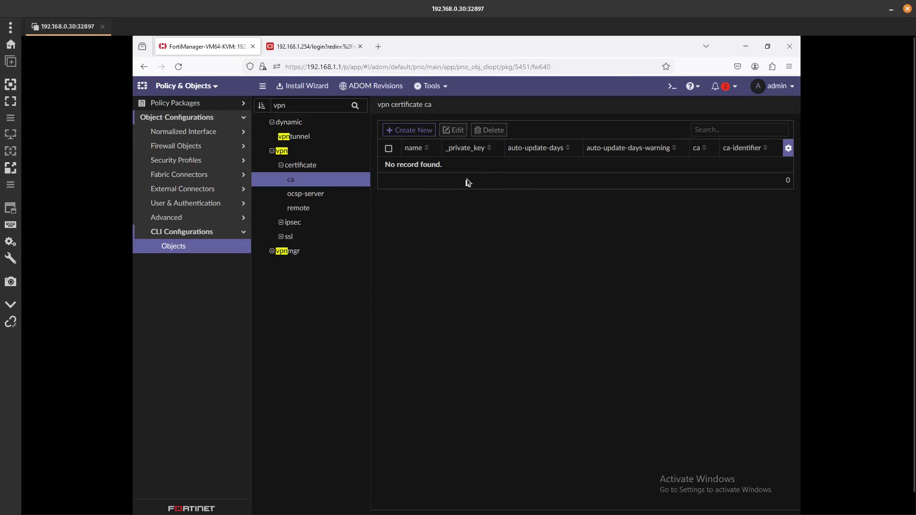
{"action": "left_click", "coordinate": [190, 85]}
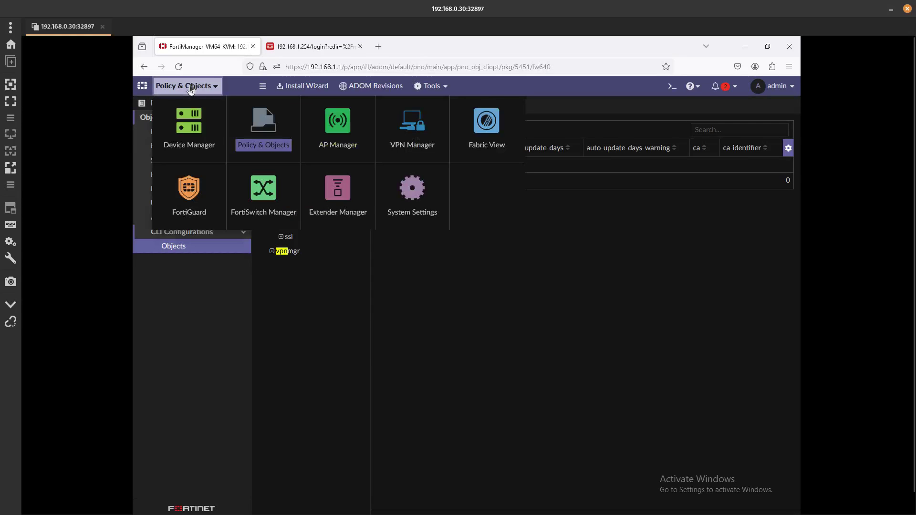
Step: Open device FW1 in Device Manager and expand its System settings
{"action": "left_click", "coordinate": [193, 128]}
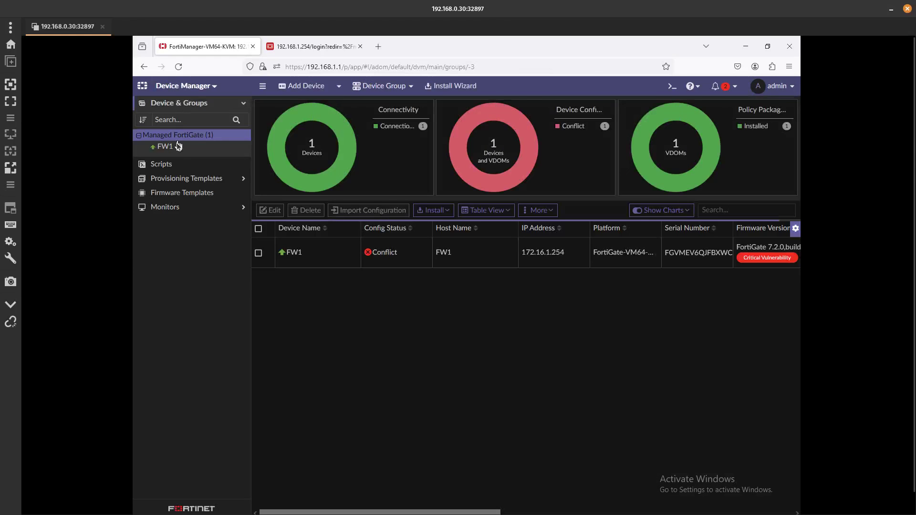
{"action": "left_click", "coordinate": [177, 150]}
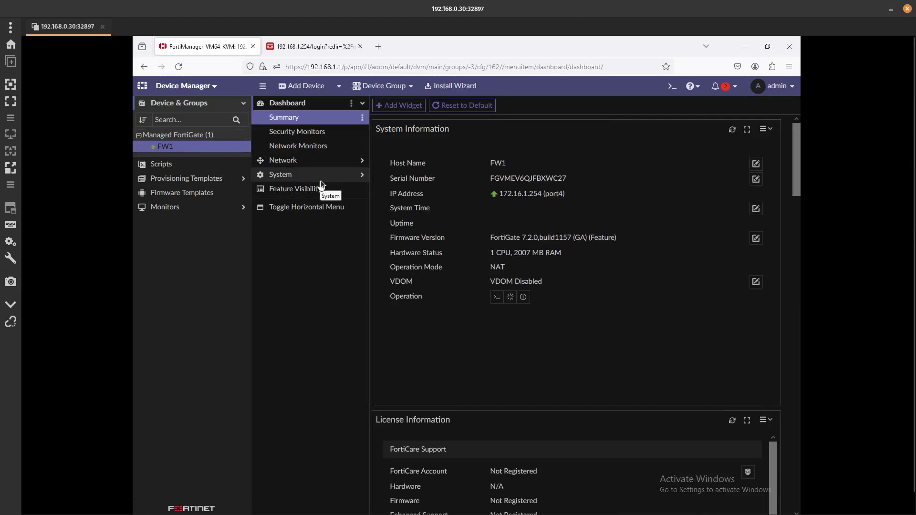
{"action": "left_click", "coordinate": [320, 181]}
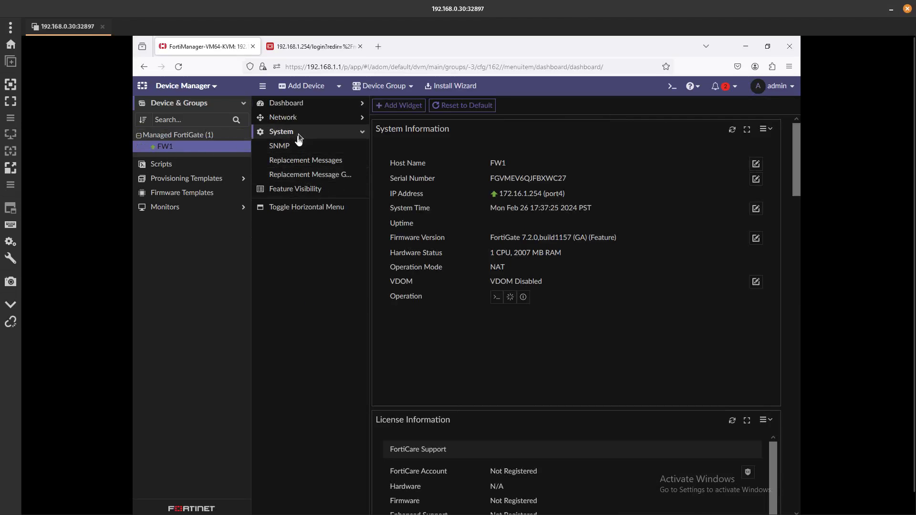
{"action": "right_click", "coordinate": [178, 146]}
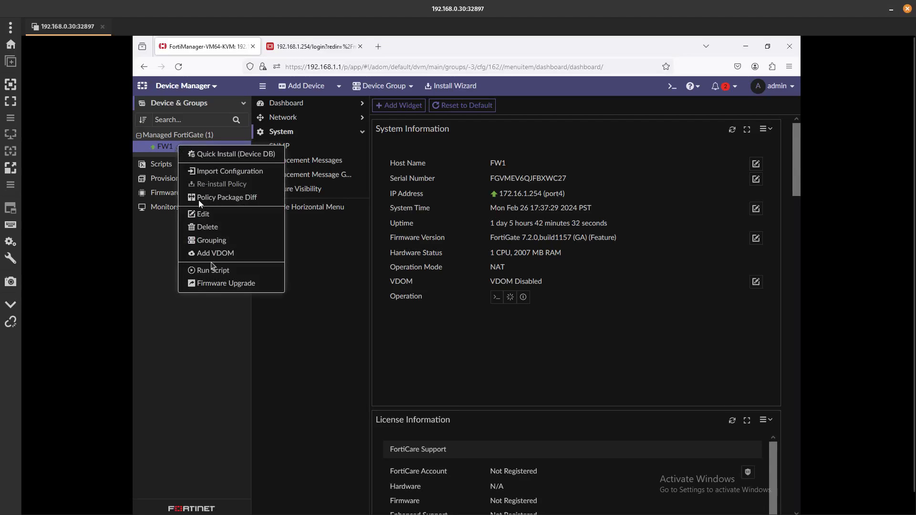
{"action": "left_click", "coordinate": [196, 377]}
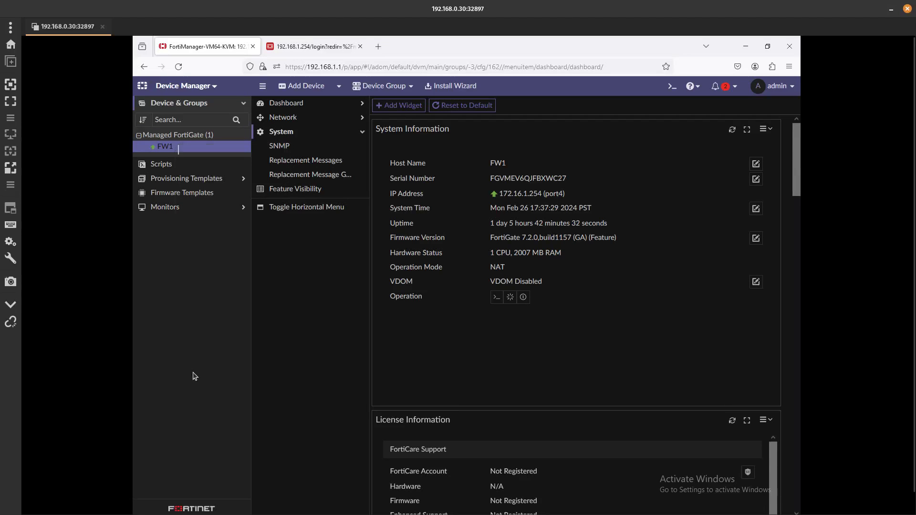
Step: Enable CLI Configurations in FW1's Feature Visibility settings
{"action": "left_click", "coordinate": [290, 118]}
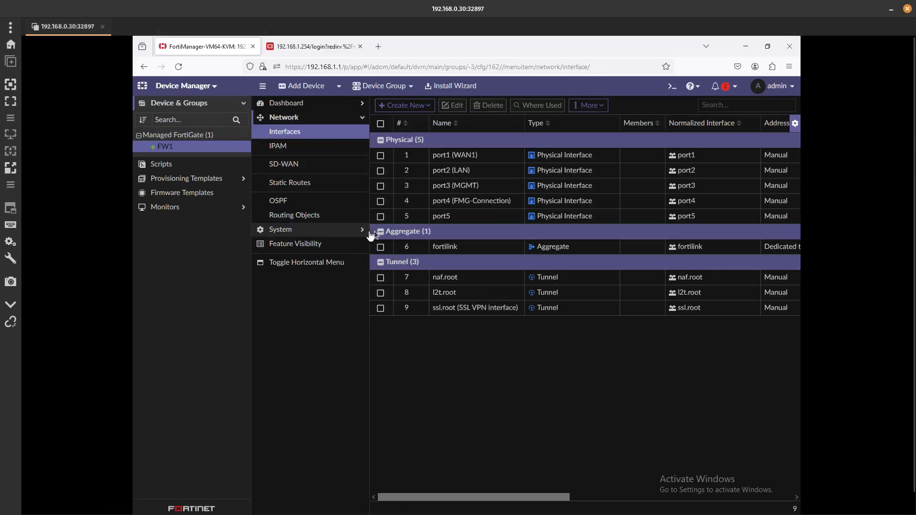
{"action": "left_click", "coordinate": [305, 246]}
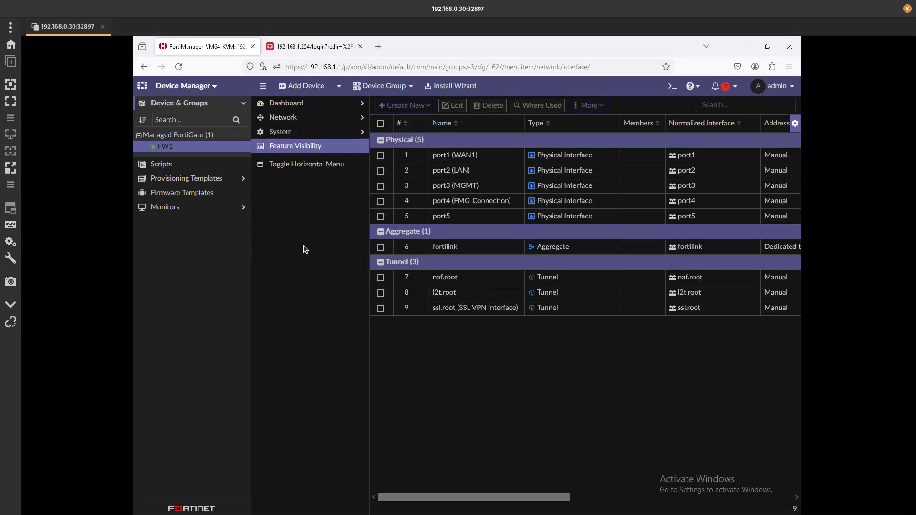
{"action": "left_click", "coordinate": [285, 148]}
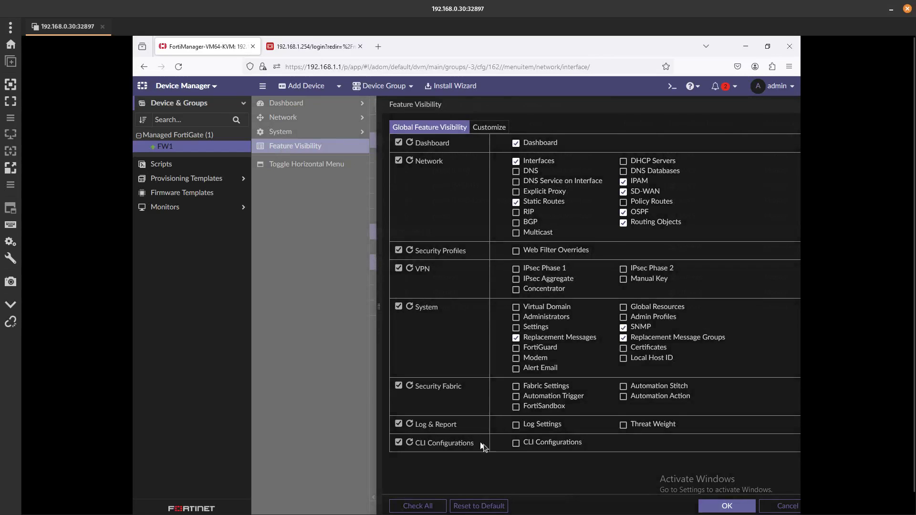
{"action": "left_click", "coordinate": [515, 448]}
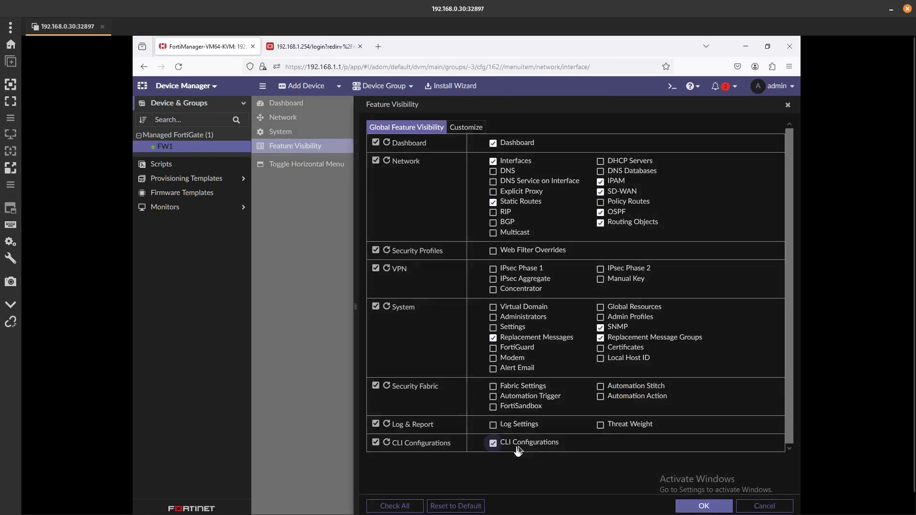
{"action": "left_click", "coordinate": [703, 507]}
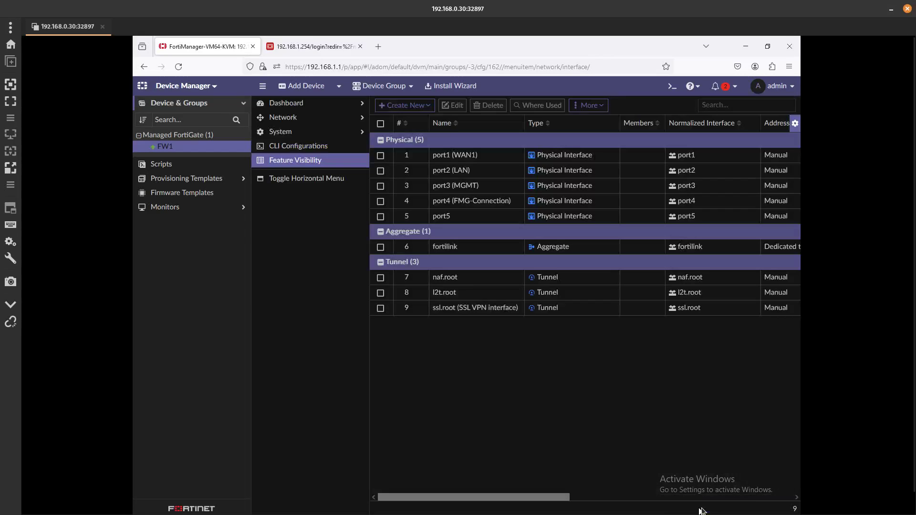
Step: Delete root_CA2 from FW1's device-level vpn > certificate > ca CLI configuration
{"action": "left_click", "coordinate": [268, 144]}
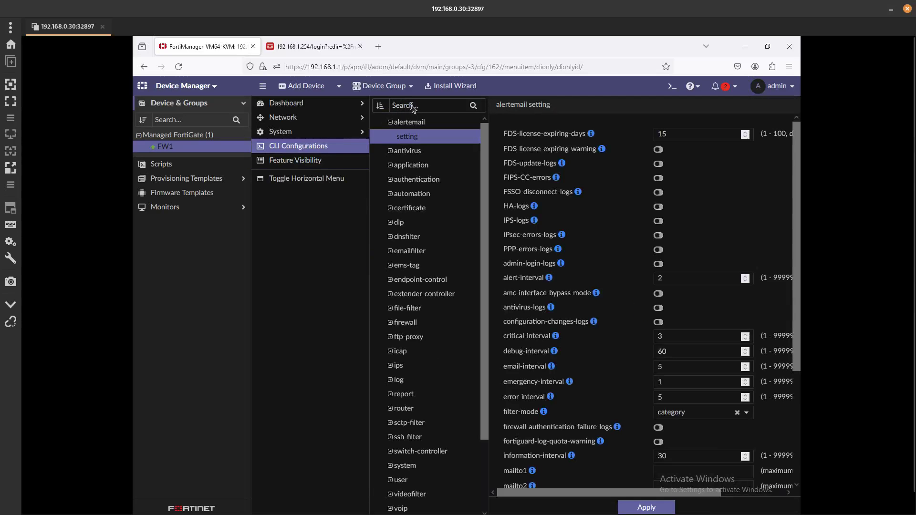
{"action": "left_click", "coordinate": [414, 109]}
{"action": "type", "text": "vpn"}
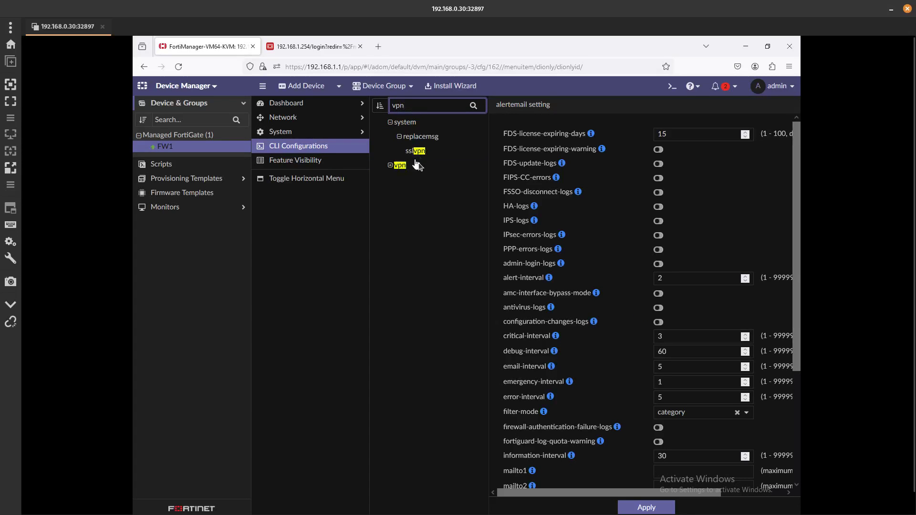
{"action": "left_click", "coordinate": [411, 165]}
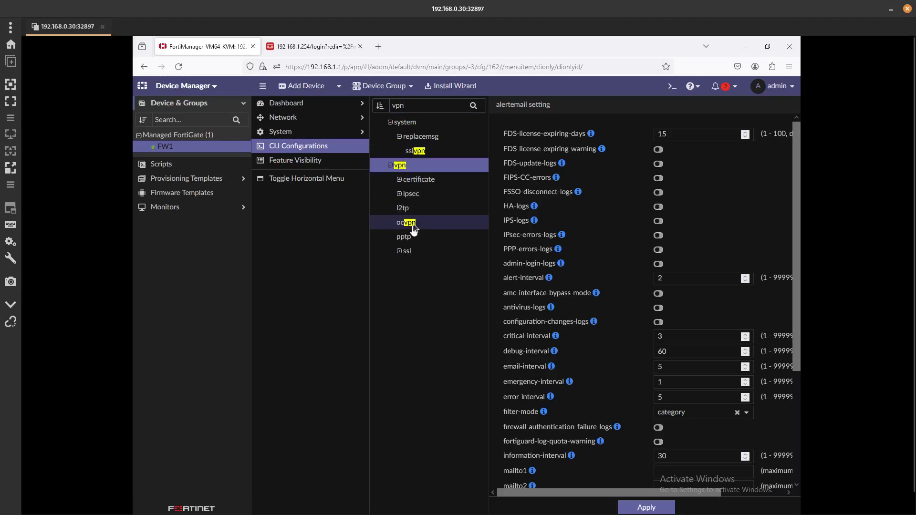
{"action": "left_click", "coordinate": [414, 185]}
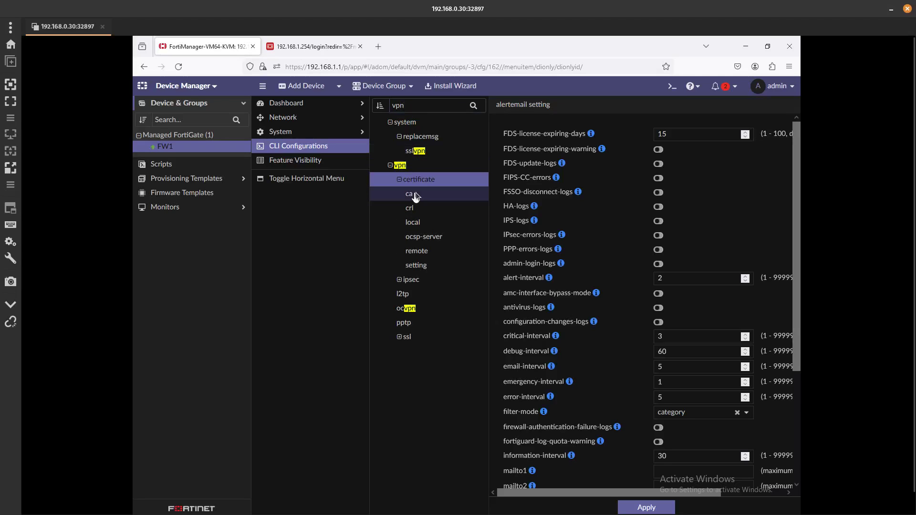
{"action": "left_click", "coordinate": [415, 194]}
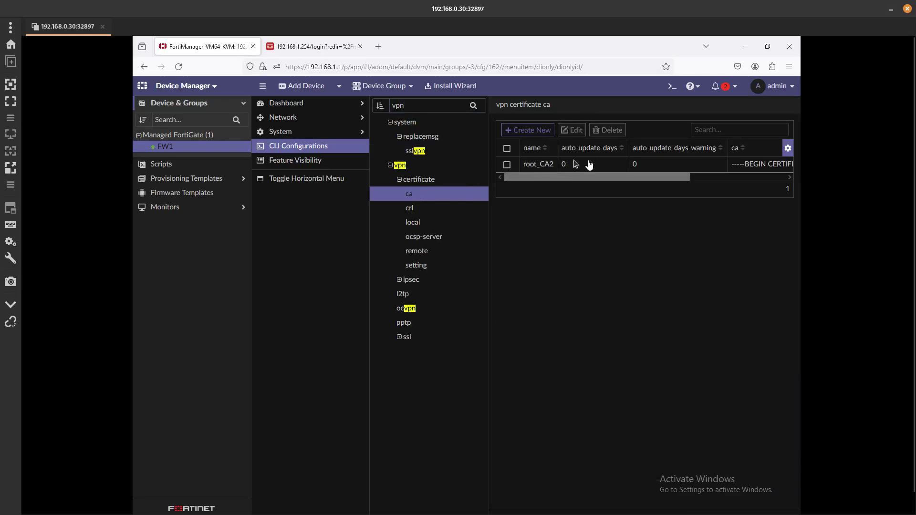
{"action": "left_click", "coordinate": [569, 164]}
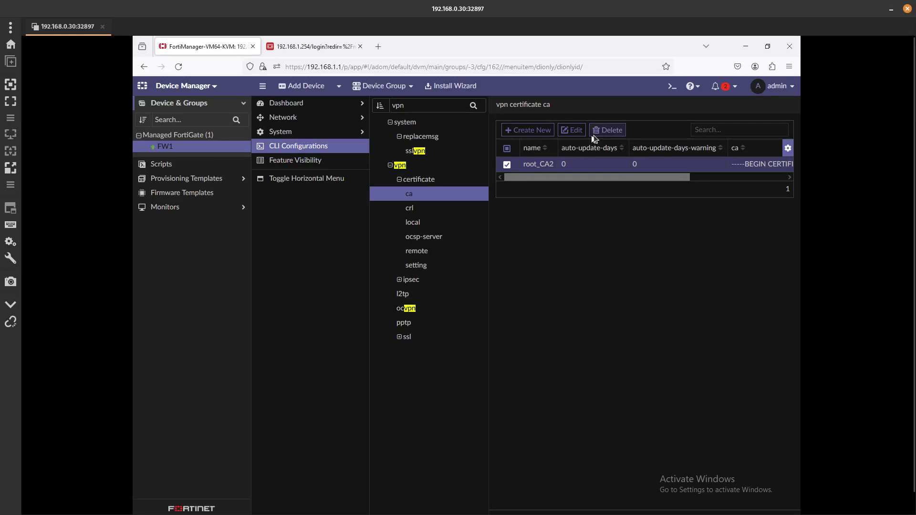
{"action": "left_click", "coordinate": [602, 131]}
{"action": "left_click", "coordinate": [509, 333]}
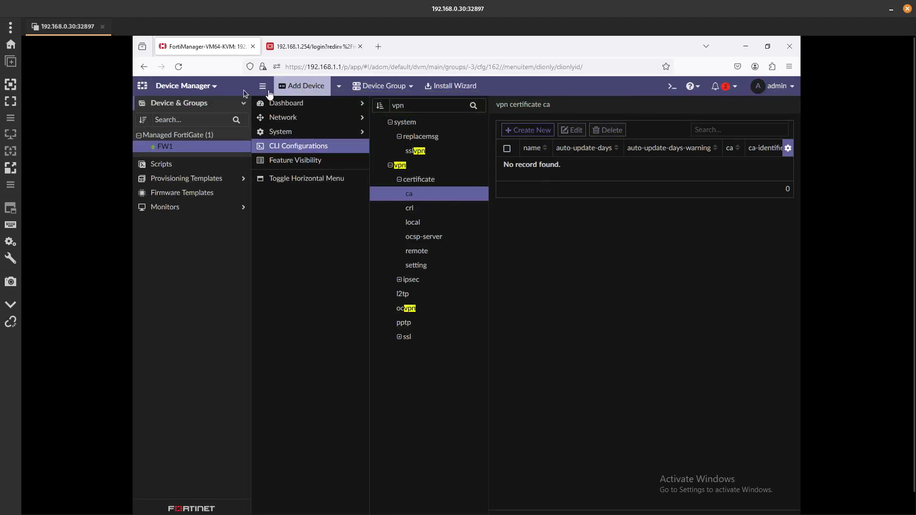
Step: Switch to Policy & Objects and confirm the ADOM's vpn certificate ca list is empty
{"action": "left_click", "coordinate": [215, 89]}
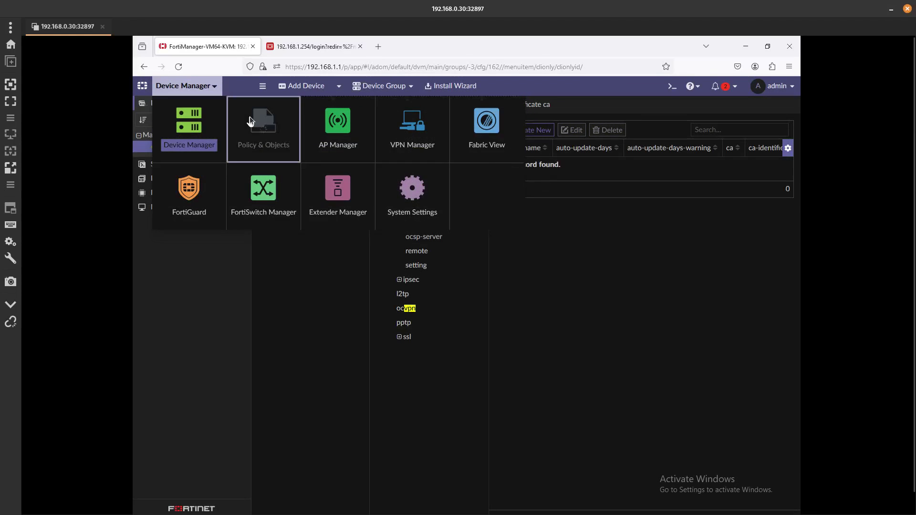
{"action": "left_click", "coordinate": [250, 119]}
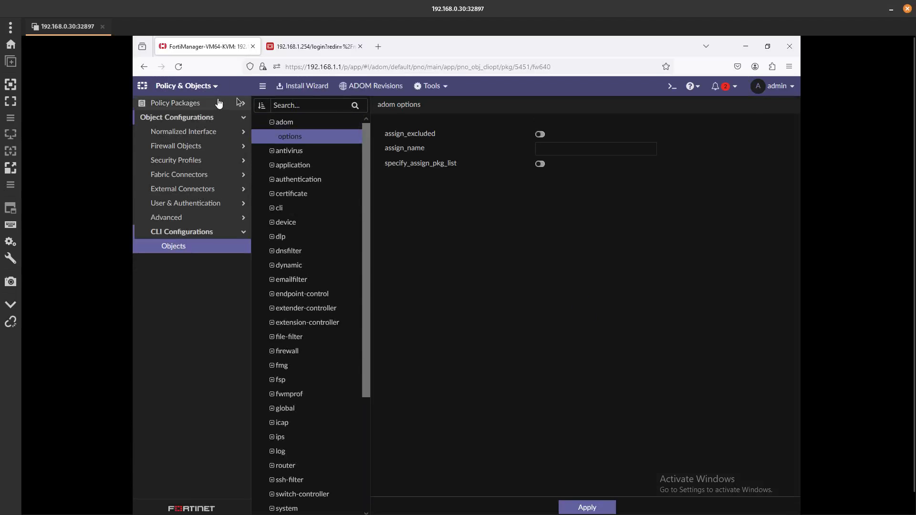
{"action": "left_click", "coordinate": [307, 106]}
{"action": "type", "text": "vpn"}
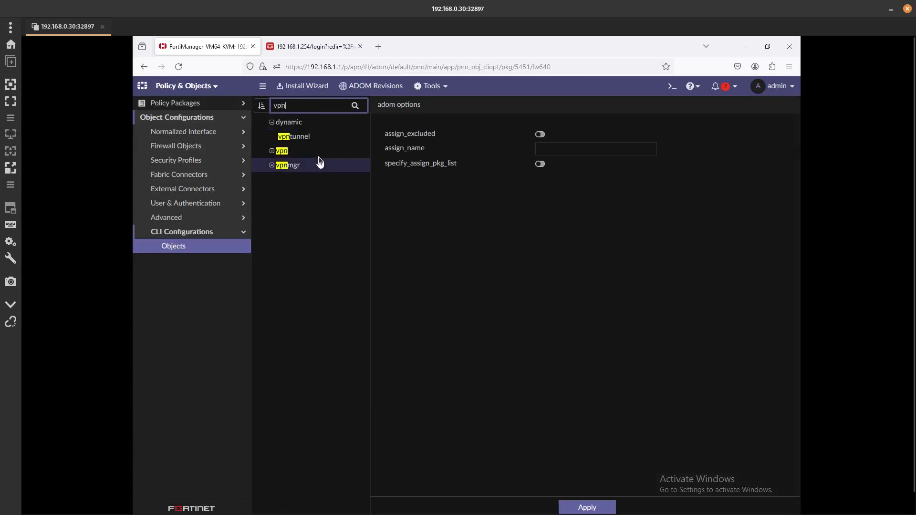
{"action": "left_click", "coordinate": [309, 151]}
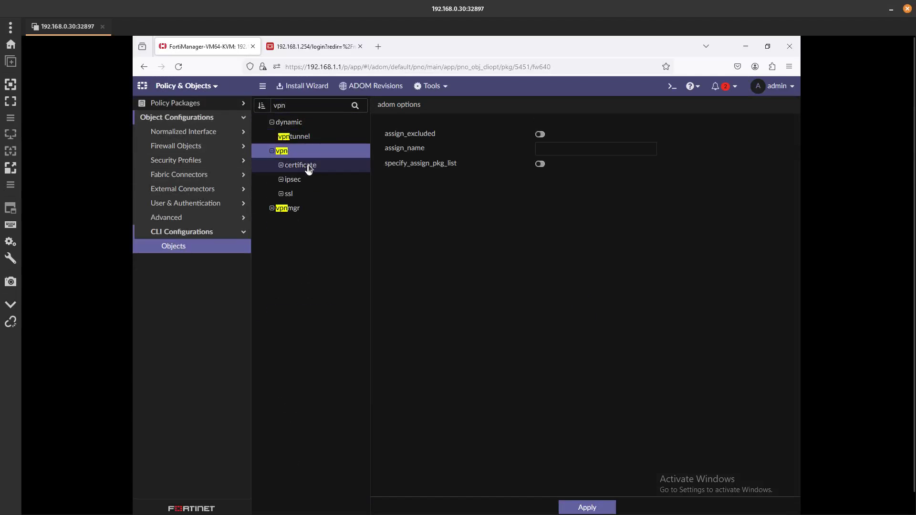
{"action": "left_click", "coordinate": [306, 166]}
{"action": "left_click", "coordinate": [328, 180]}
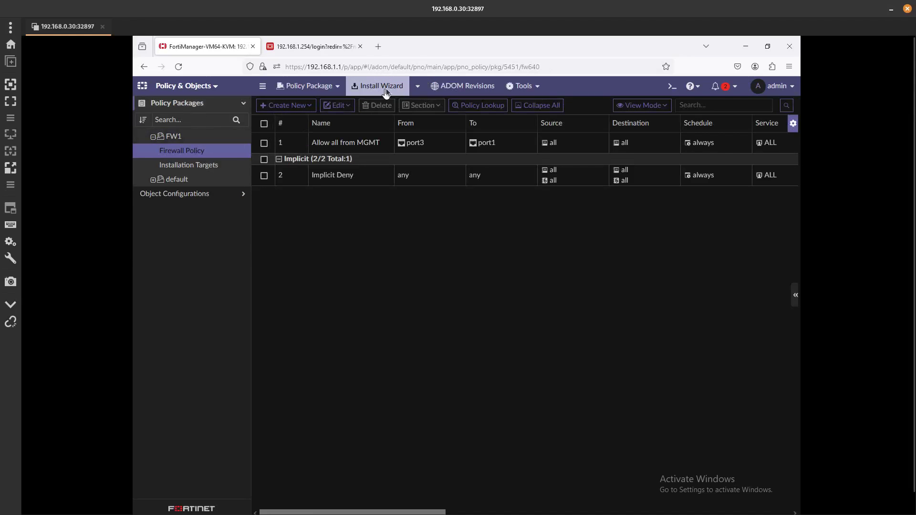
Step: Install the FW1 policy package and device settings to the FW1 device
{"action": "left_click", "coordinate": [385, 88]}
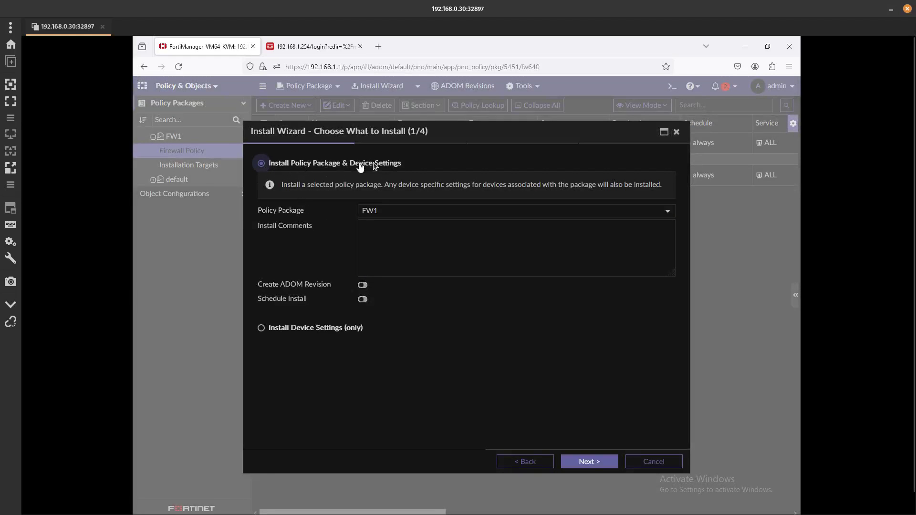
{"action": "left_click", "coordinate": [588, 461]}
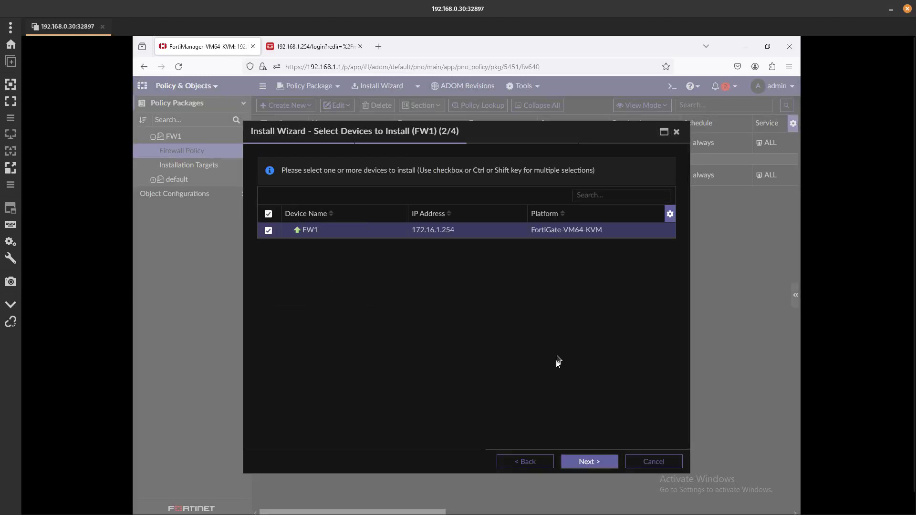
{"action": "left_click", "coordinate": [589, 462]}
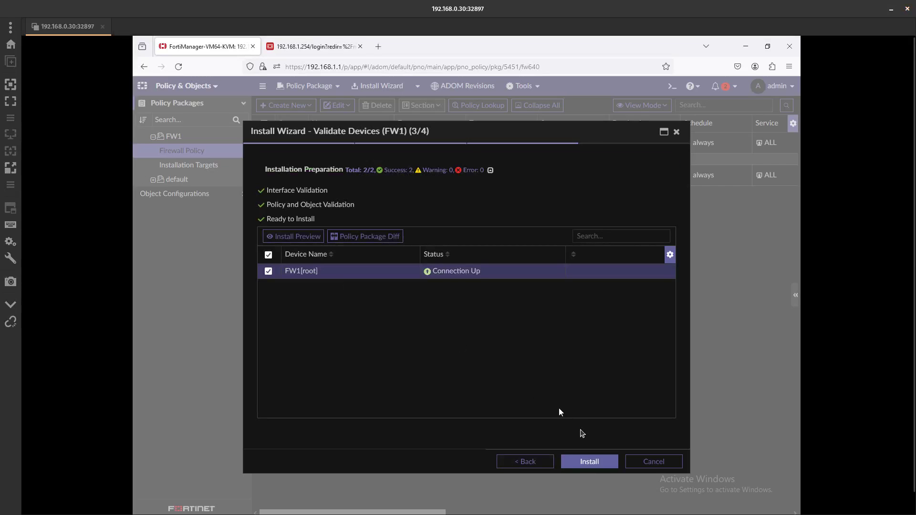
{"action": "left_click", "coordinate": [589, 463]}
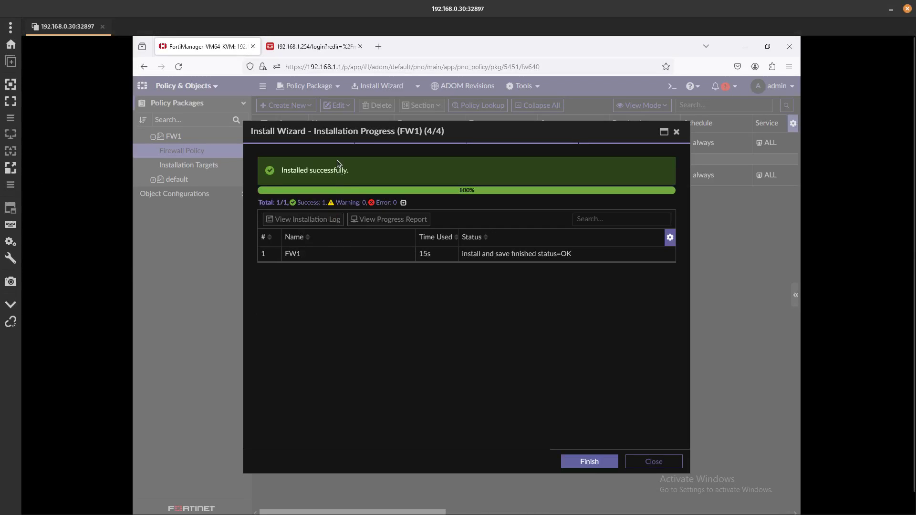
Step: Check that the install result for FW1 reports it installed successfully
{"action": "double_click", "coordinate": [312, 175]}
{"action": "left_click", "coordinate": [315, 175]}
{"action": "left_click_drag", "start_coordinate": [355, 176], "coordinate": [279, 175]}
{"action": "left_click", "coordinate": [323, 250]}
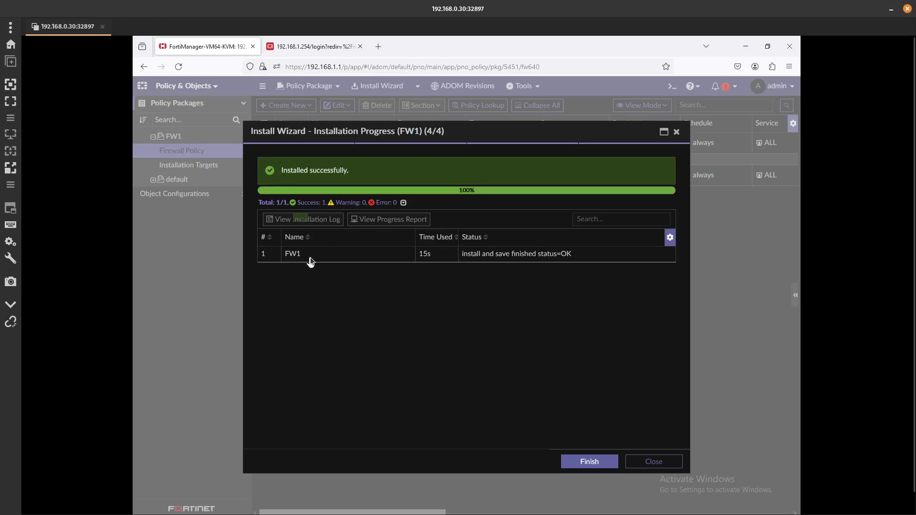
Step: Review FW1's installation log, then close it and finish the install results
{"action": "left_click", "coordinate": [311, 257]}
{"action": "left_click", "coordinate": [321, 224]}
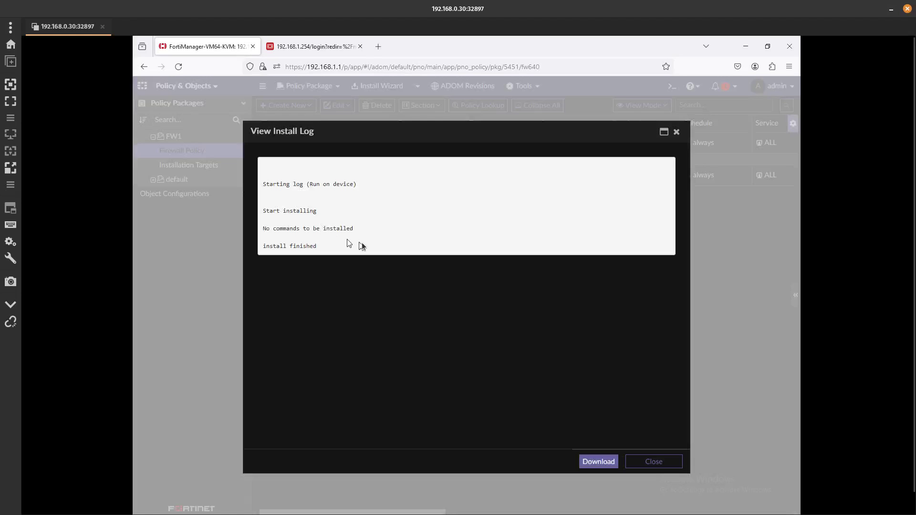
{"action": "left_click_drag", "start_coordinate": [350, 244], "coordinate": [262, 184]}
{"action": "left_click", "coordinate": [277, 217]}
{"action": "left_click", "coordinate": [631, 463]}
{"action": "left_click", "coordinate": [601, 460]}
{"action": "left_click", "coordinate": [387, 141]}
Step: Rename policy 1 to 'Allow all From MGMT'
{"action": "left_click", "coordinate": [353, 244]}
{"action": "left_click", "coordinate": [374, 138]}
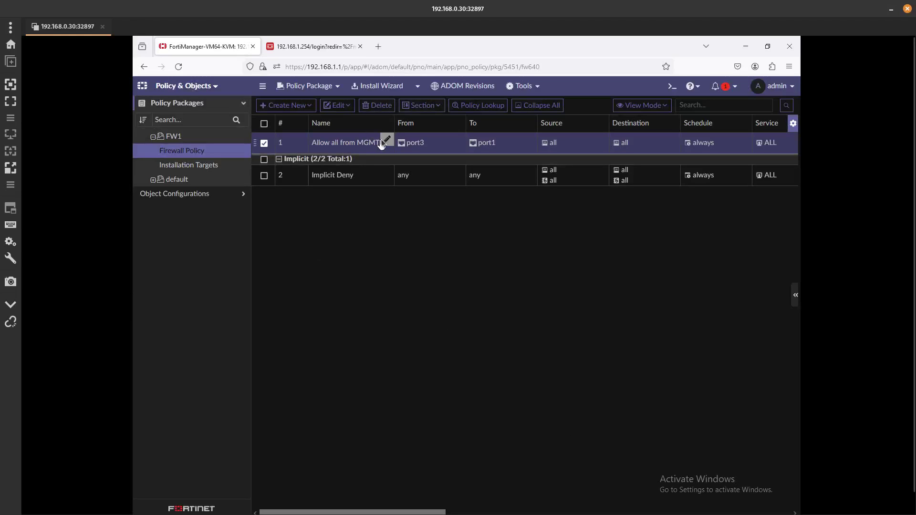
{"action": "left_click", "coordinate": [387, 140]}
{"action": "left_click", "coordinate": [363, 184]}
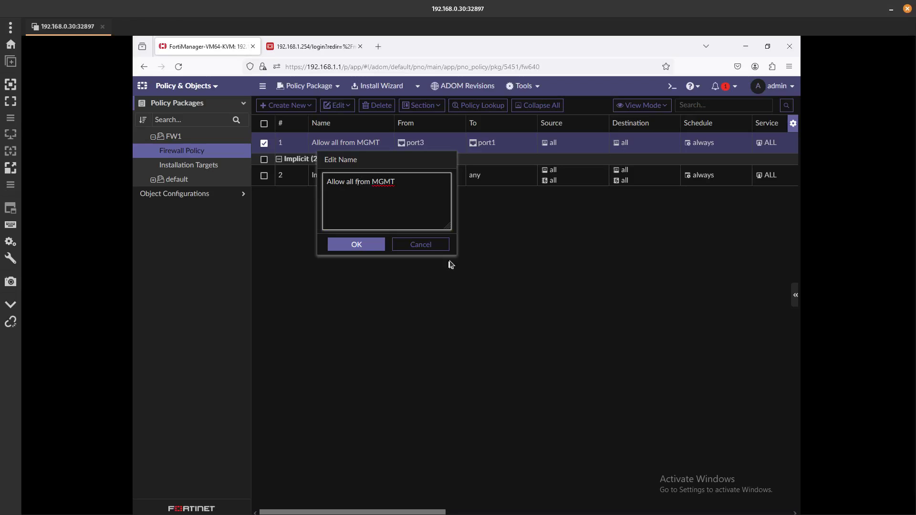
{"action": "left_click", "coordinate": [369, 247]}
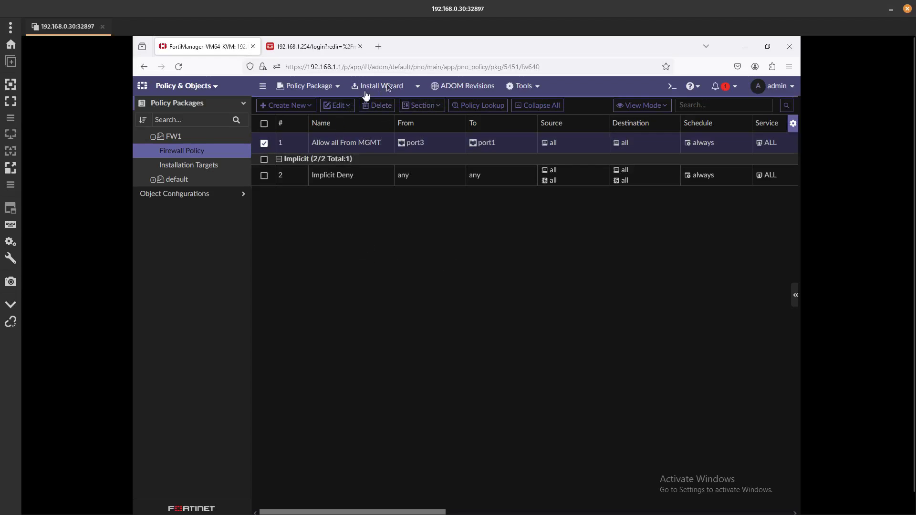
Step: Re-install the FW1 policy package and proceed past validation to install on FW1
{"action": "left_click", "coordinate": [415, 88]}
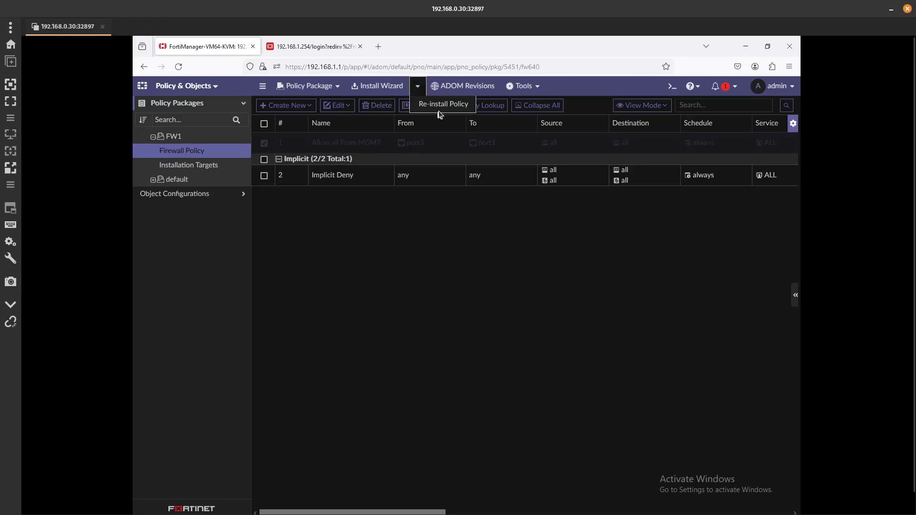
{"action": "left_click", "coordinate": [431, 106]}
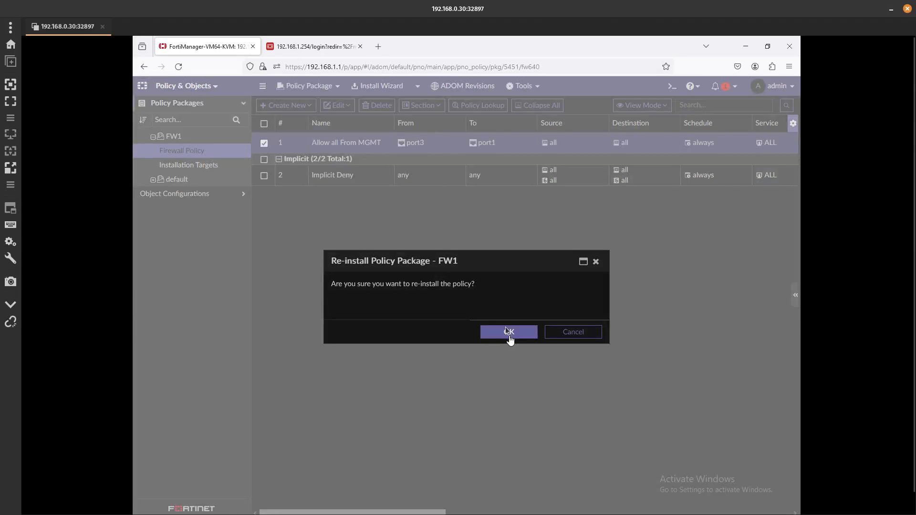
{"action": "left_click", "coordinate": [506, 331]}
{"action": "left_click", "coordinate": [305, 46]}
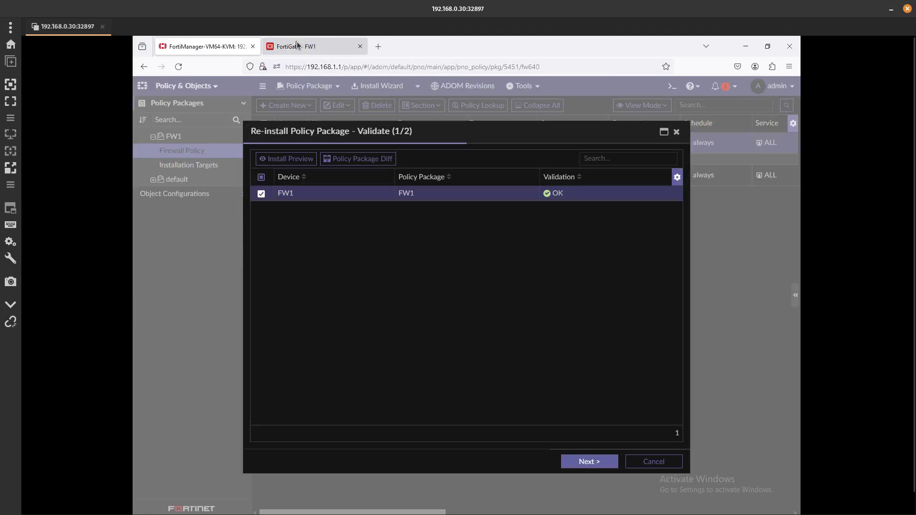
{"action": "left_click", "coordinate": [600, 463]}
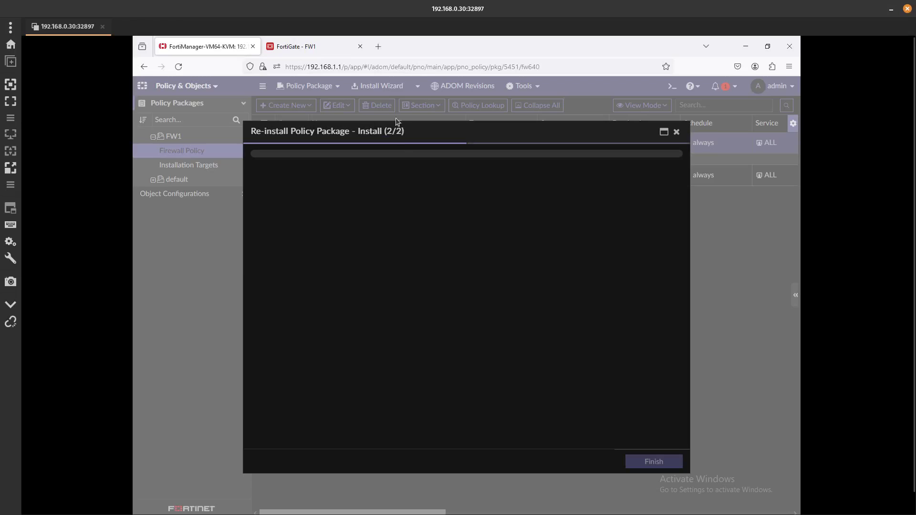
Step: Open FW1's FortiGate Firewall Policy list under Policy & Objects to verify the rename
{"action": "left_click", "coordinate": [298, 48]}
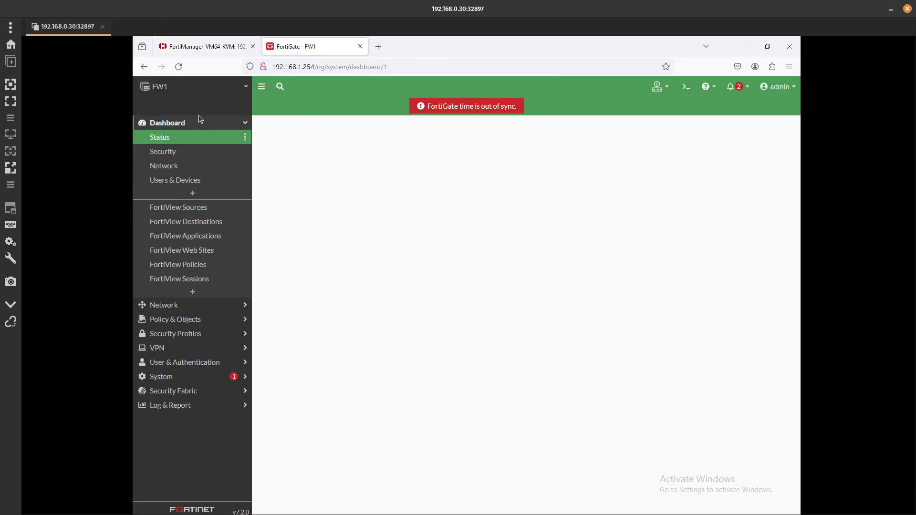
{"action": "left_click", "coordinate": [184, 319]}
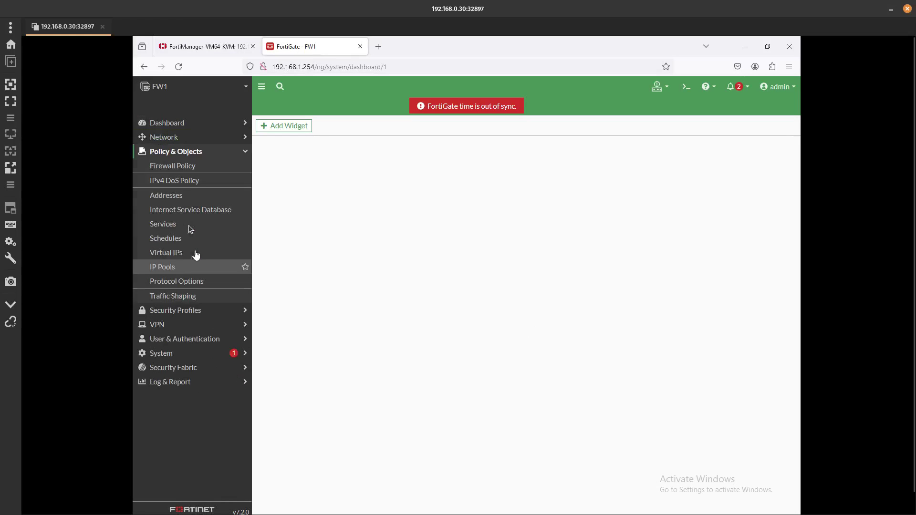
{"action": "left_click", "coordinate": [179, 168]}
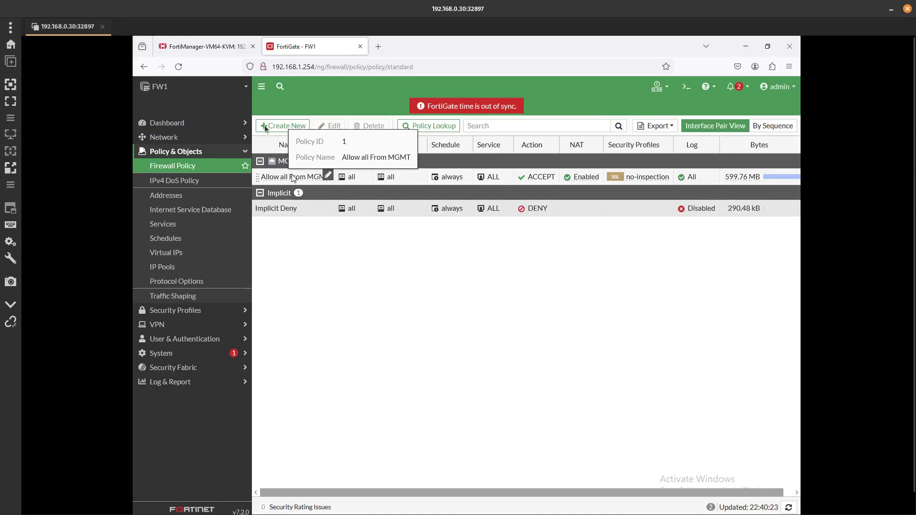
Step: Return to the FW1 re-install and, once complete, open its installation log
{"action": "left_click", "coordinate": [215, 48]}
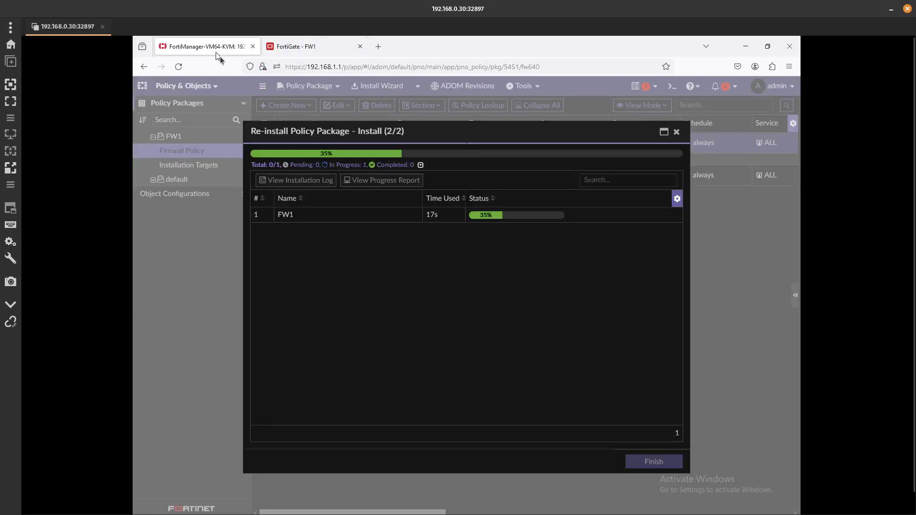
{"action": "mouse_move", "coordinate": [336, 130]}
{"action": "left_mouse_down"}
{"action": "mouse_move", "coordinate": [380, 233]}
{"action": "mouse_move", "coordinate": [349, 135]}
{"action": "left_mouse_up"}
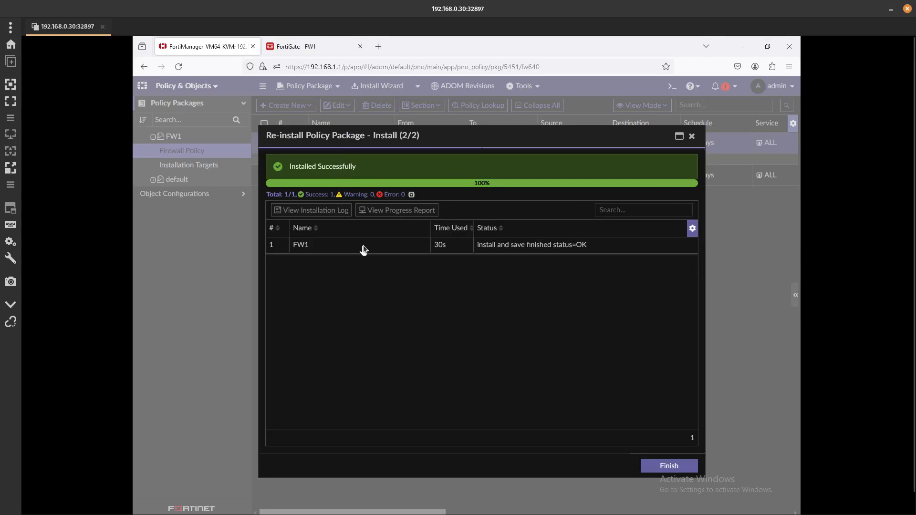
{"action": "left_click", "coordinate": [362, 246]}
{"action": "left_click", "coordinate": [319, 212]}
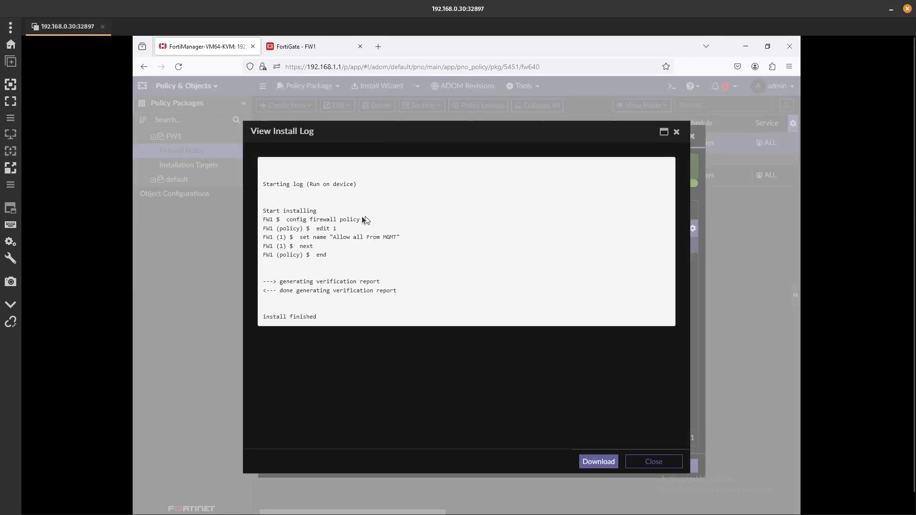
Step: Confirm the log shows set name 'Allow all From MGMT', then close it and finish
{"action": "left_click_drag", "start_coordinate": [298, 239], "coordinate": [416, 236]}
{"action": "left_click", "coordinate": [330, 238]}
{"action": "left_click_drag", "start_coordinate": [356, 237], "coordinate": [396, 237]}
{"action": "left_click", "coordinate": [374, 238]}
{"action": "double_click", "coordinate": [374, 237]}
{"action": "left_click_drag", "start_coordinate": [333, 264], "coordinate": [257, 202]}
{"action": "left_click", "coordinate": [382, 259]}
{"action": "left_click", "coordinate": [677, 462]}
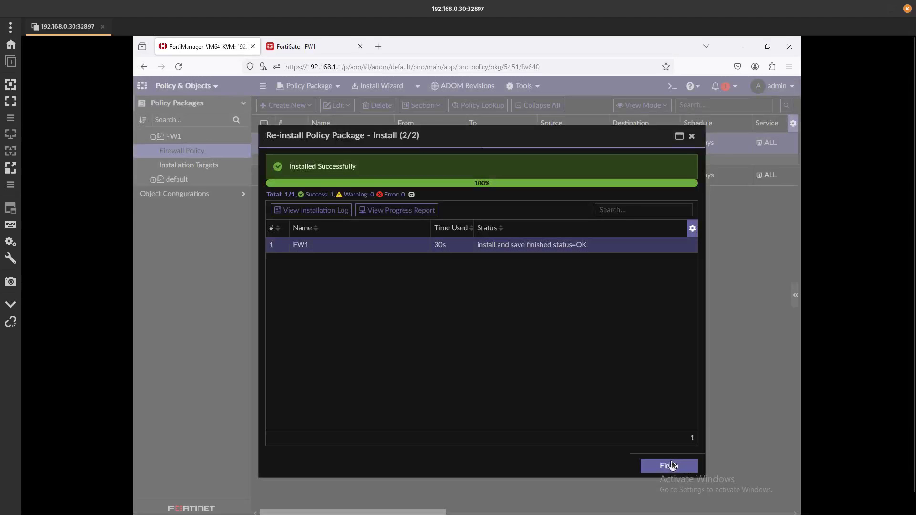
{"action": "left_click", "coordinate": [669, 465]}
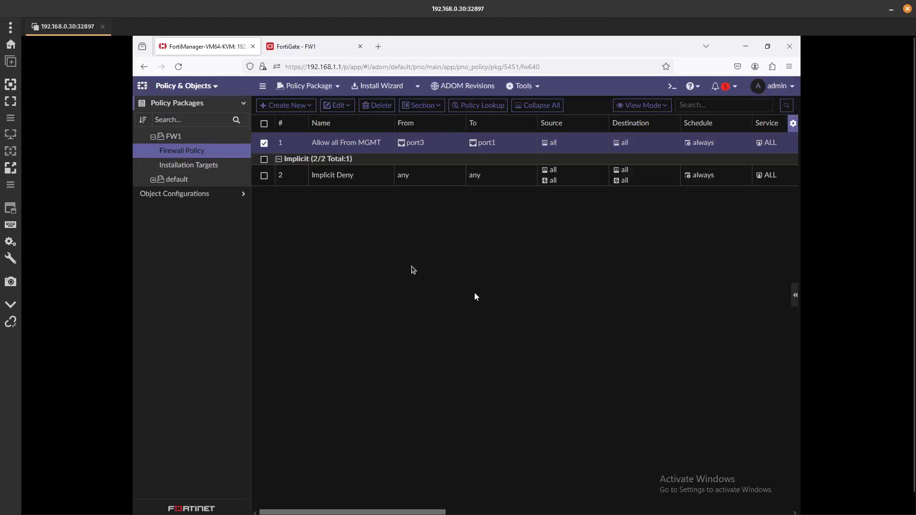